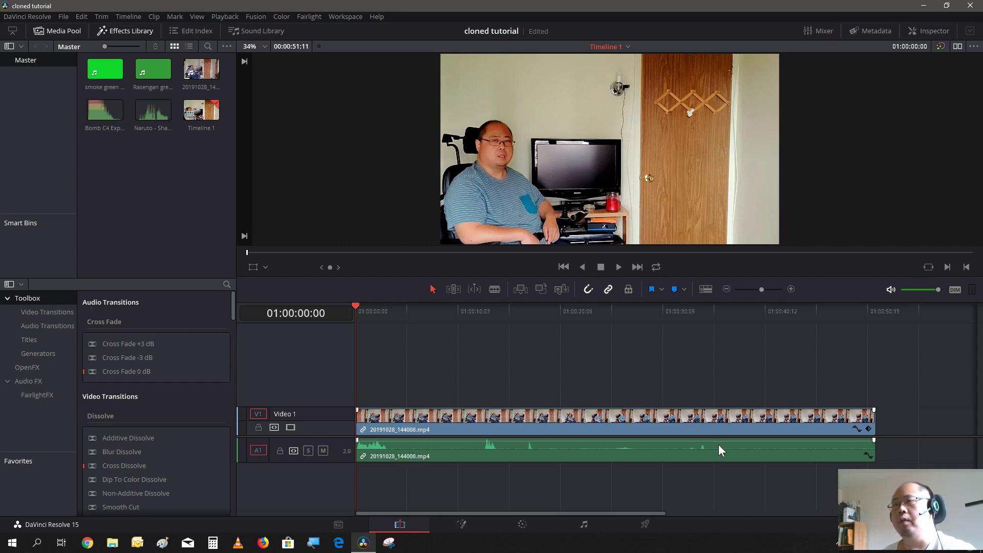
- Preview the footage around 01:00:42:02 and split the clip at 01:00:14:18, where the man on the left extends his arm
{"action": "left_click", "coordinate": [410, 308]}
{"action": "left_click_drag", "start_coordinate": [410, 308], "coordinate": [782, 408]}
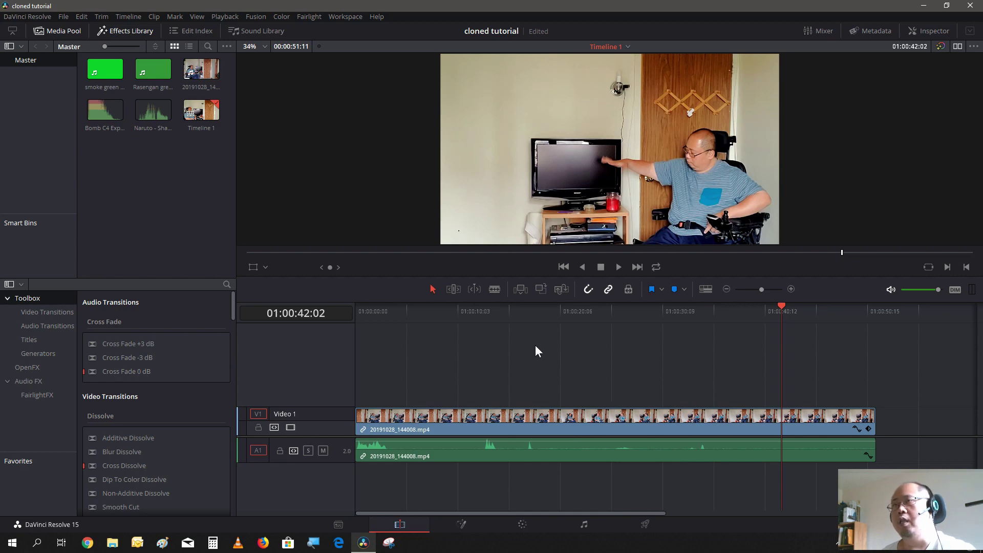
{"action": "left_click", "coordinate": [373, 308]}
{"action": "left_click_drag", "start_coordinate": [373, 307], "coordinate": [503, 377]}
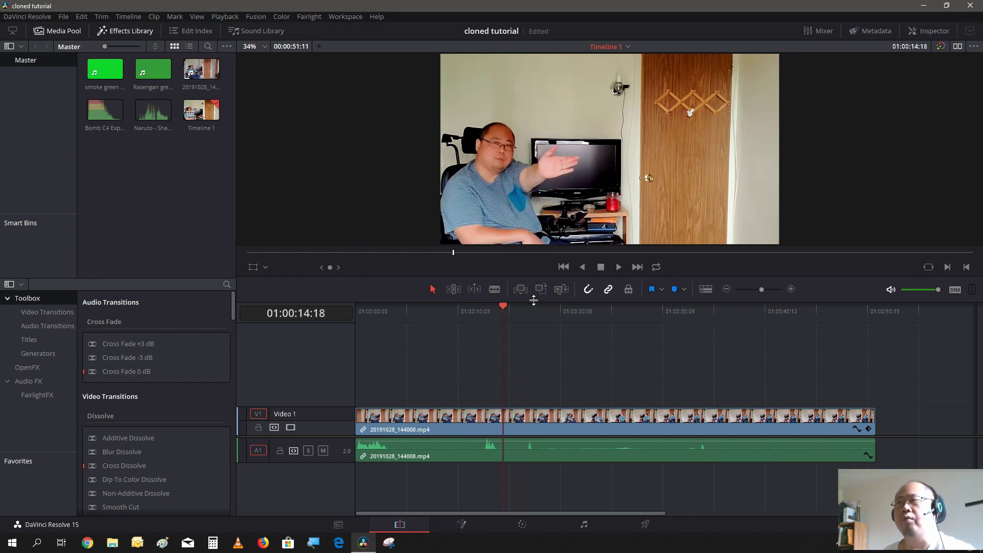
{"action": "left_click", "coordinate": [494, 289]}
{"action": "left_click", "coordinate": [506, 424]}
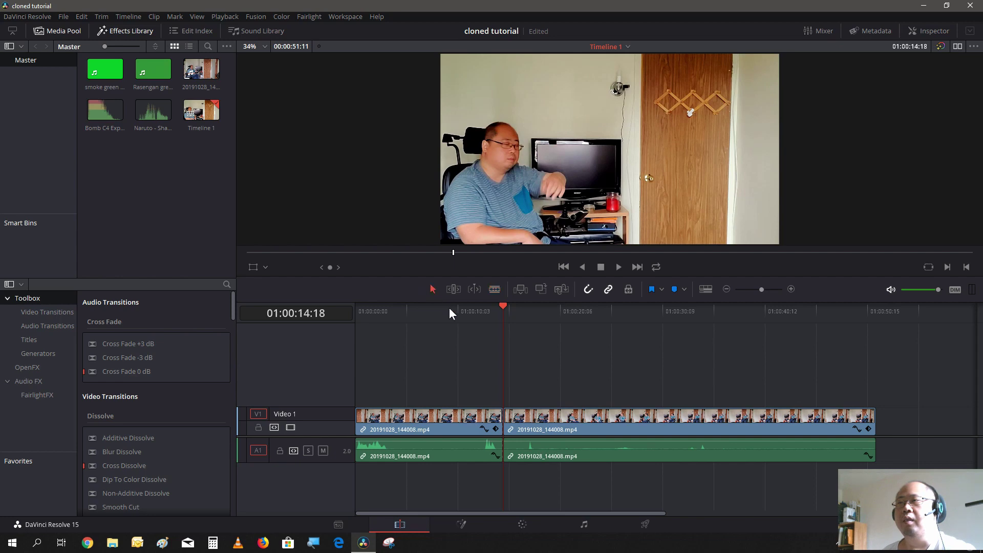
- Split the remaining footage at 01:00:36:29, where the man sits in front of the door
{"action": "left_click", "coordinate": [601, 314]}
{"action": "left_click", "coordinate": [659, 315]}
{"action": "left_click", "coordinate": [662, 317]}
{"action": "left_click_drag", "start_coordinate": [663, 317], "coordinate": [730, 339]}
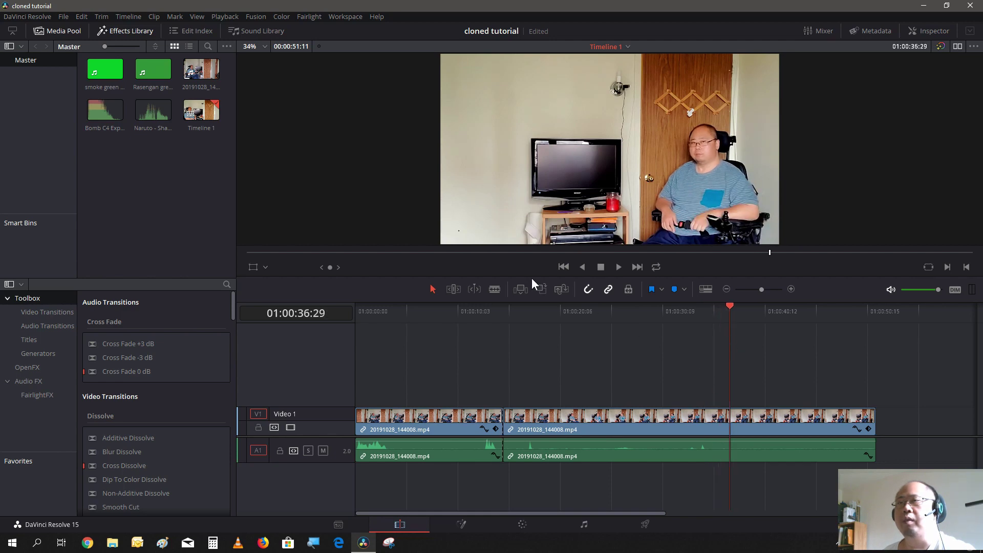
{"action": "left_click", "coordinate": [495, 290]}
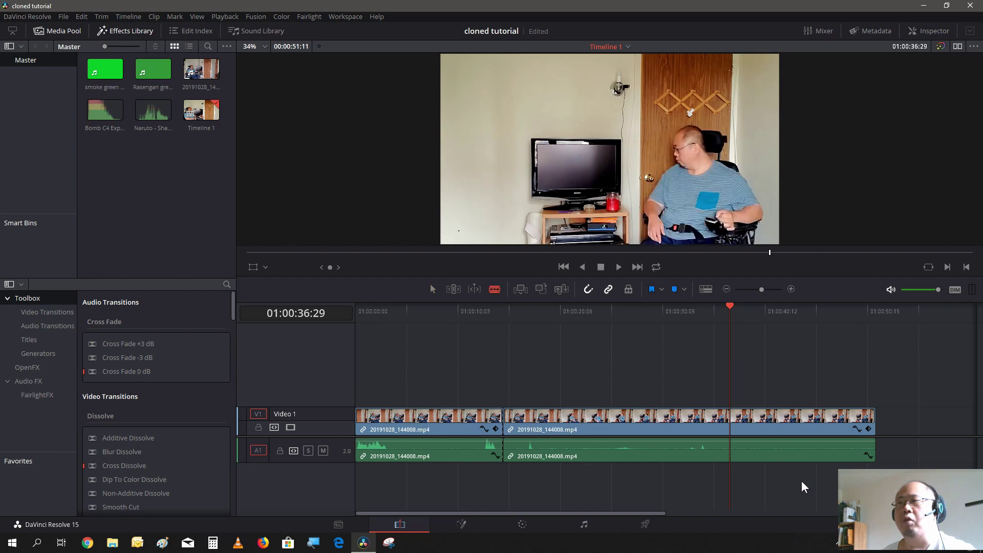
{"action": "left_click", "coordinate": [731, 428]}
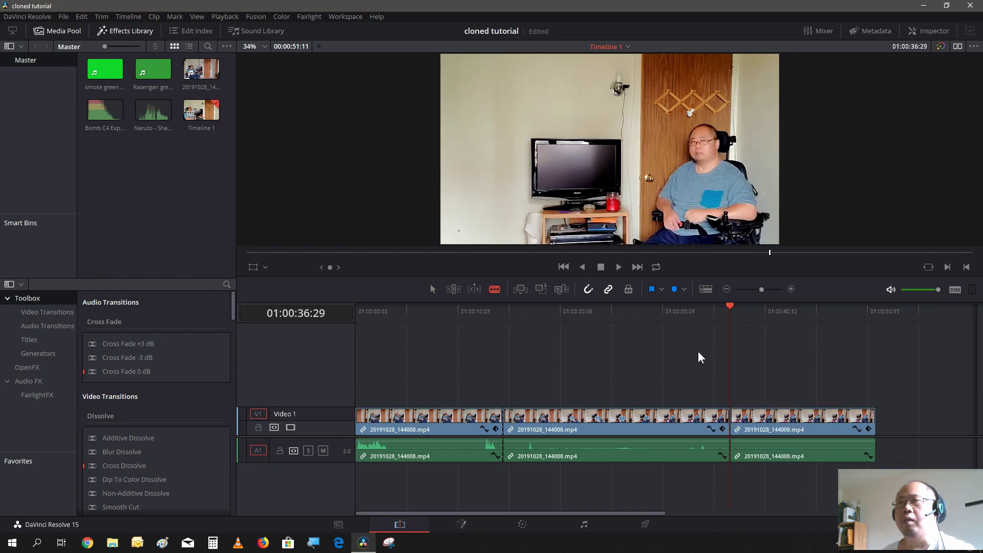
- Split the last segment at 01:00:46:12, after the man in front of the door finishes his gesture
{"action": "left_click", "coordinate": [759, 314]}
{"action": "left_click_drag", "start_coordinate": [761, 318], "coordinate": [828, 329]}
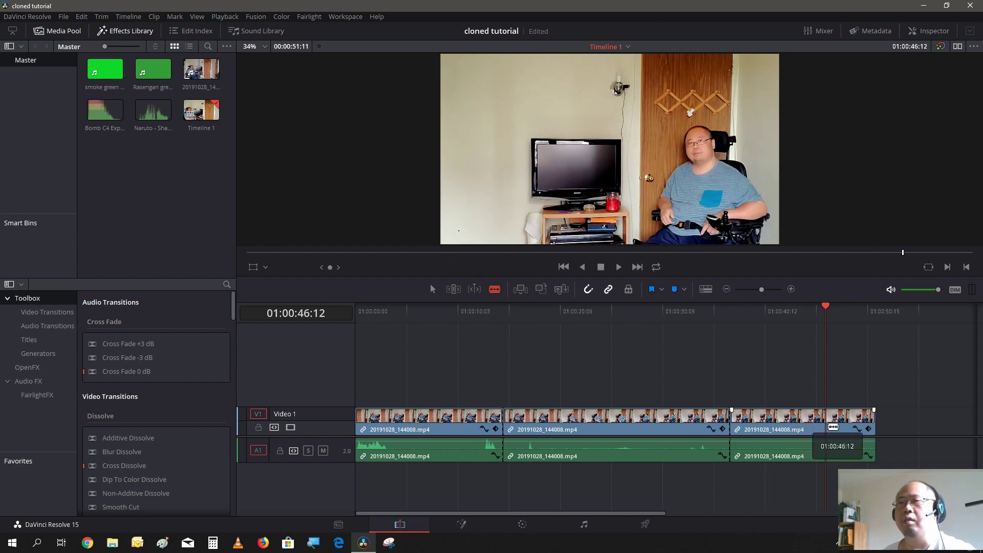
{"action": "left_click", "coordinate": [829, 427]}
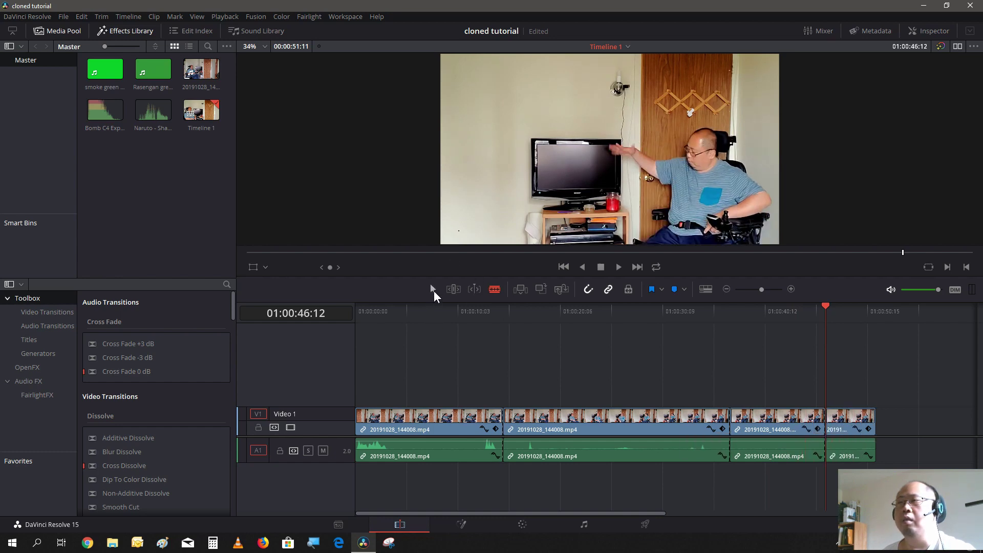
- Delete the second segment and the short final segment from the timeline, leaving gaps in their place
{"action": "left_click", "coordinate": [432, 290]}
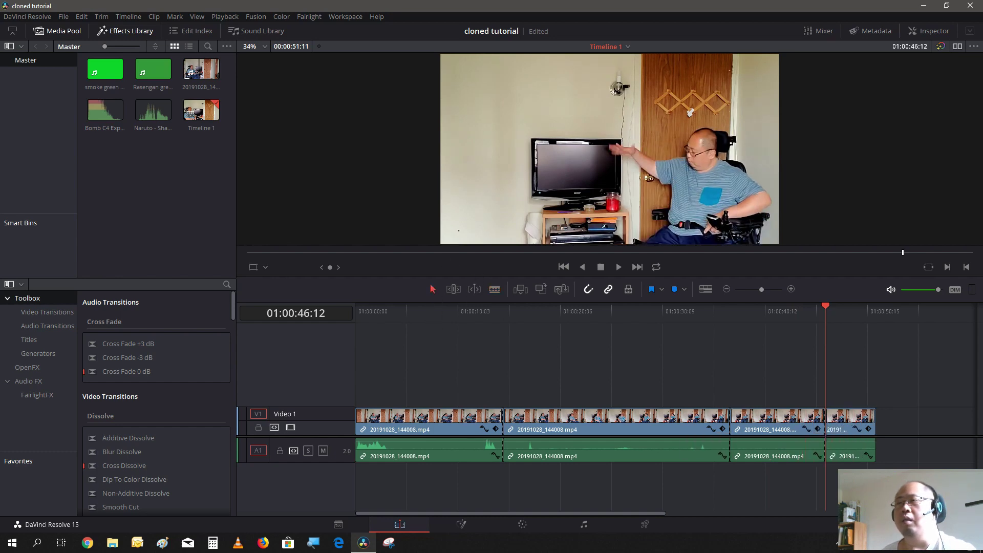
{"action": "right_click", "coordinate": [639, 427]}
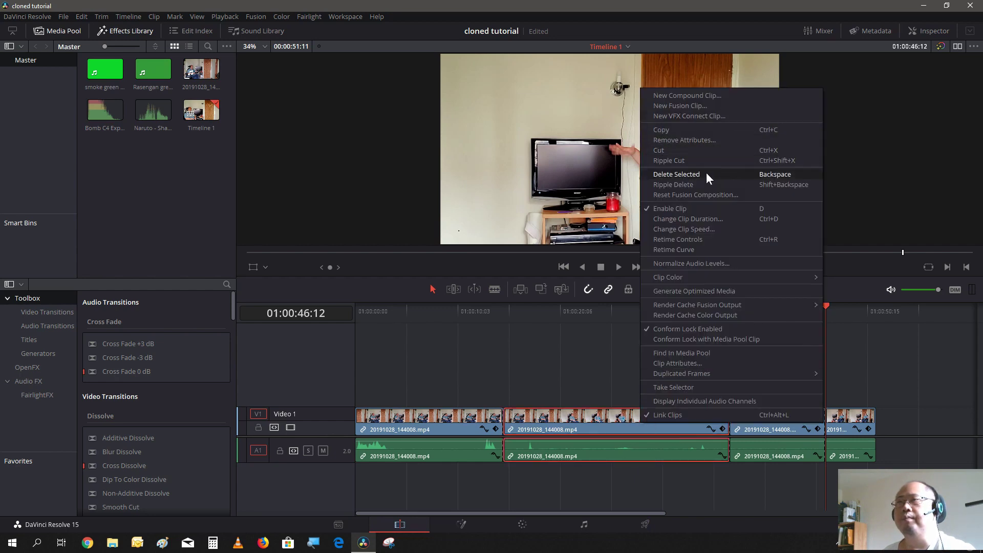
{"action": "left_click", "coordinate": [676, 175]}
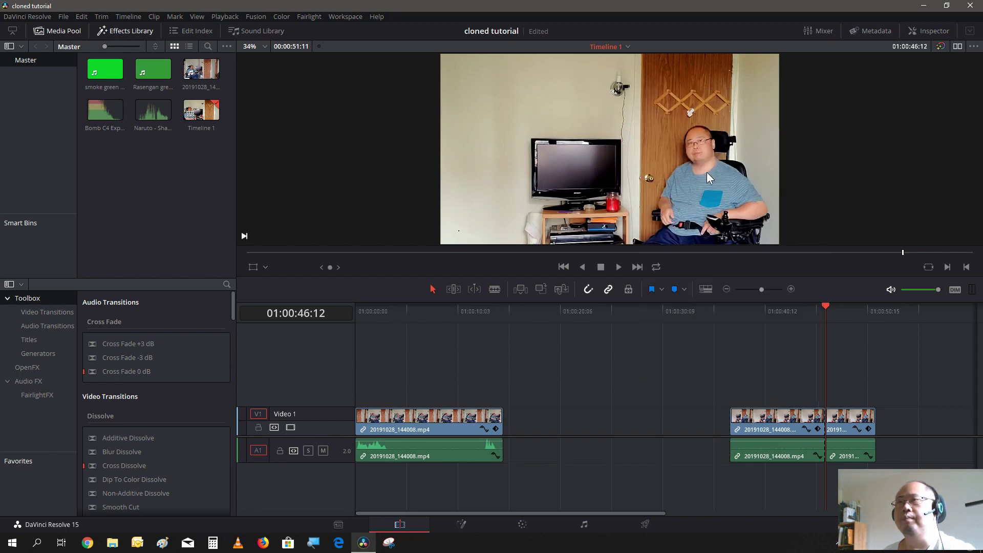
{"action": "right_click", "coordinate": [860, 417]}
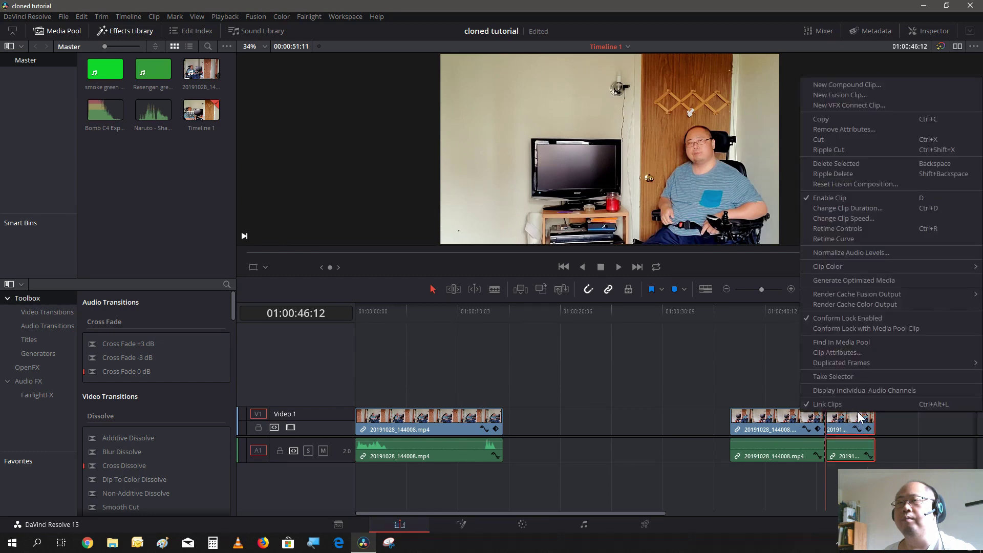
{"action": "left_click", "coordinate": [857, 163]}
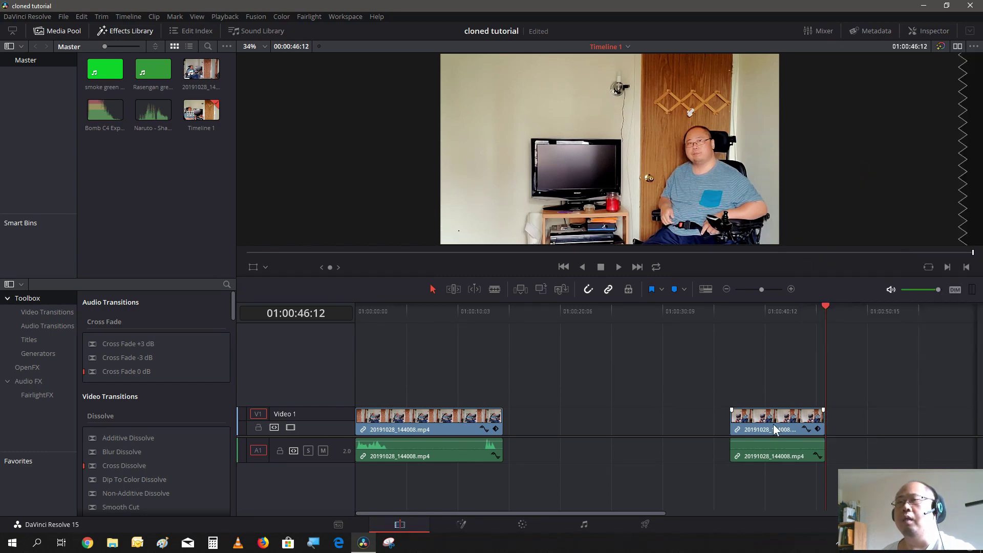
- Stack the second remaining segment on Video 2 without its audio, ending flush with the Video 1 clip, and reduce Video 2's track height
{"action": "left_click_drag", "start_coordinate": [773, 421], "coordinate": [450, 367]}
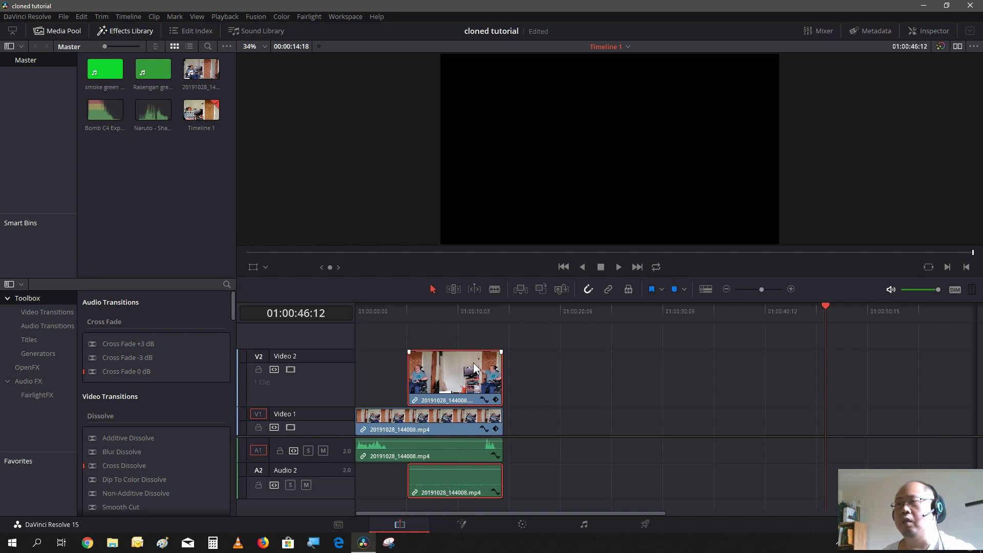
{"action": "left_click", "coordinate": [460, 427]}
{"action": "left_click", "coordinate": [469, 489]}
{"action": "right_click", "coordinate": [469, 487]}
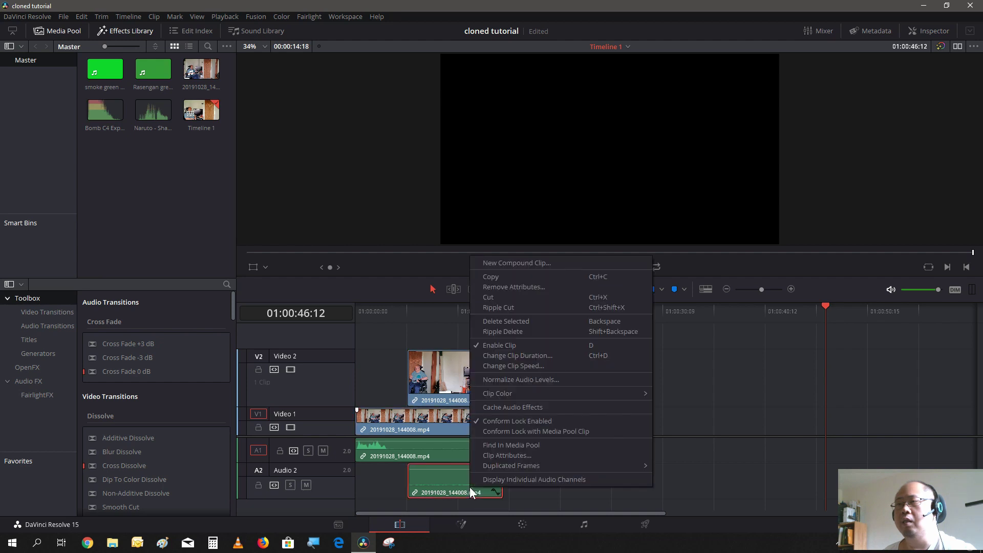
{"action": "left_click", "coordinate": [533, 318]}
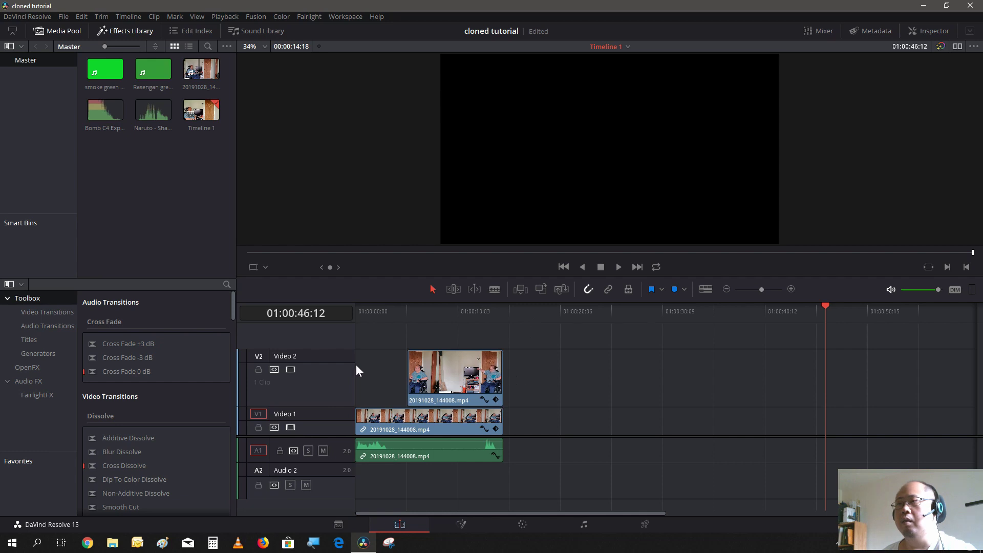
{"action": "left_click_drag", "start_coordinate": [317, 353], "coordinate": [317, 406]}
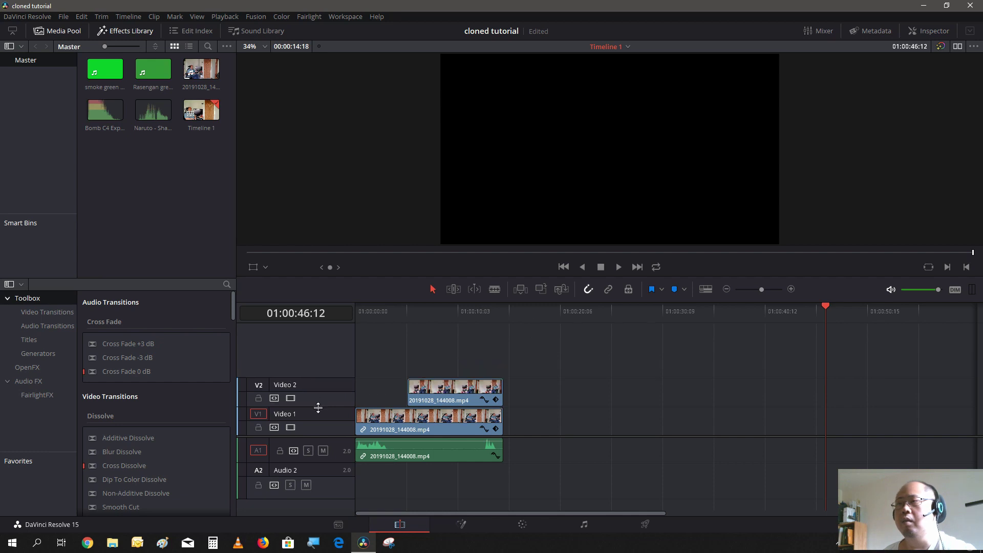
- Try a Crop Left of 984.960 on the Video 2 clip to combine both men, and check the overlap around 01:00:07:26
{"action": "left_click", "coordinate": [377, 317]}
{"action": "left_click_drag", "start_coordinate": [377, 317], "coordinate": [438, 355]}
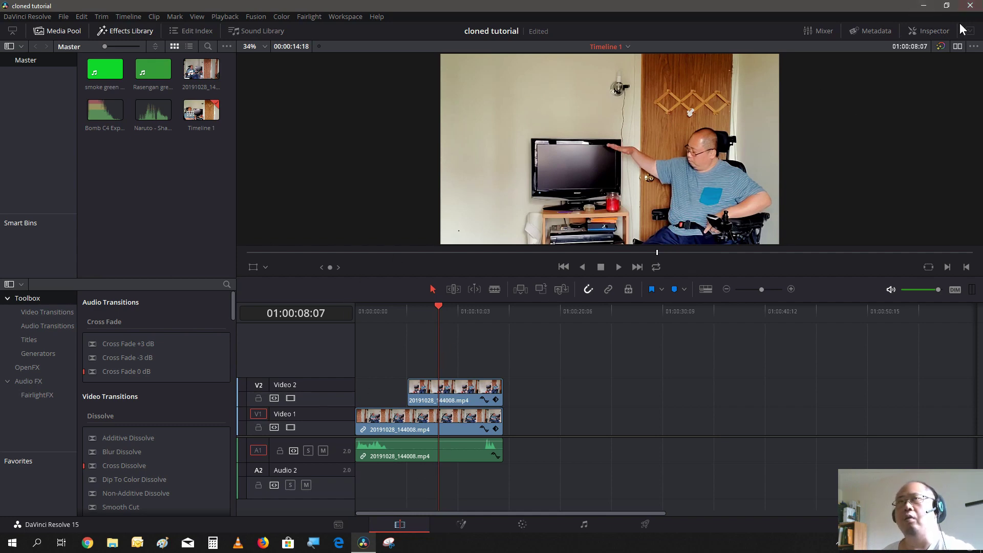
{"action": "left_click", "coordinate": [945, 31]}
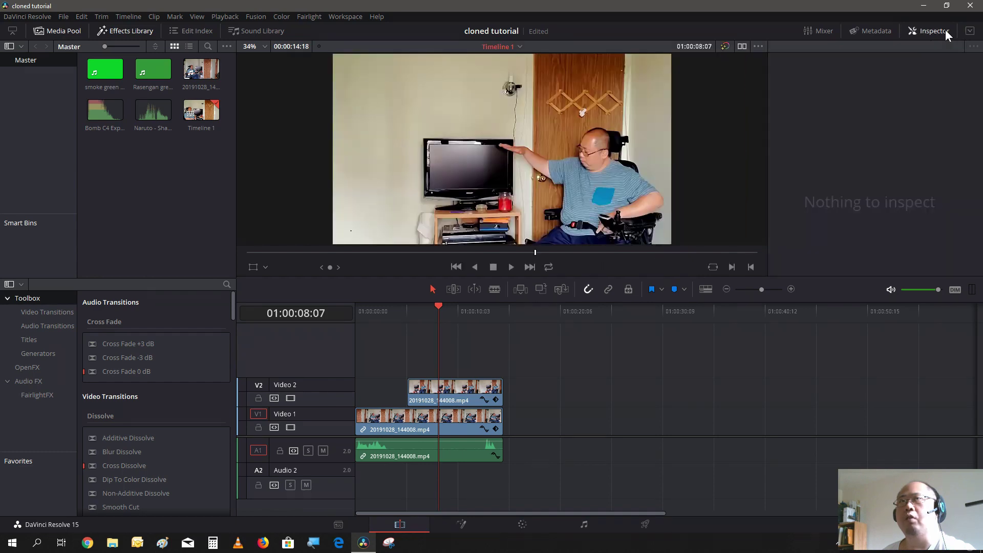
{"action": "left_click", "coordinate": [450, 397]}
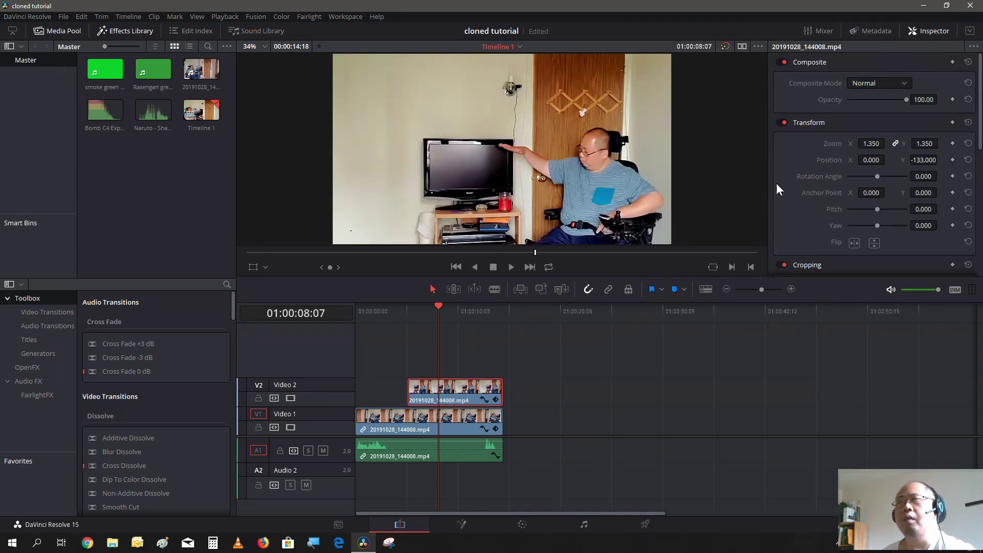
{"action": "scroll", "coordinate": [787, 184], "scroll_direction": "down", "scroll_amount": 3}
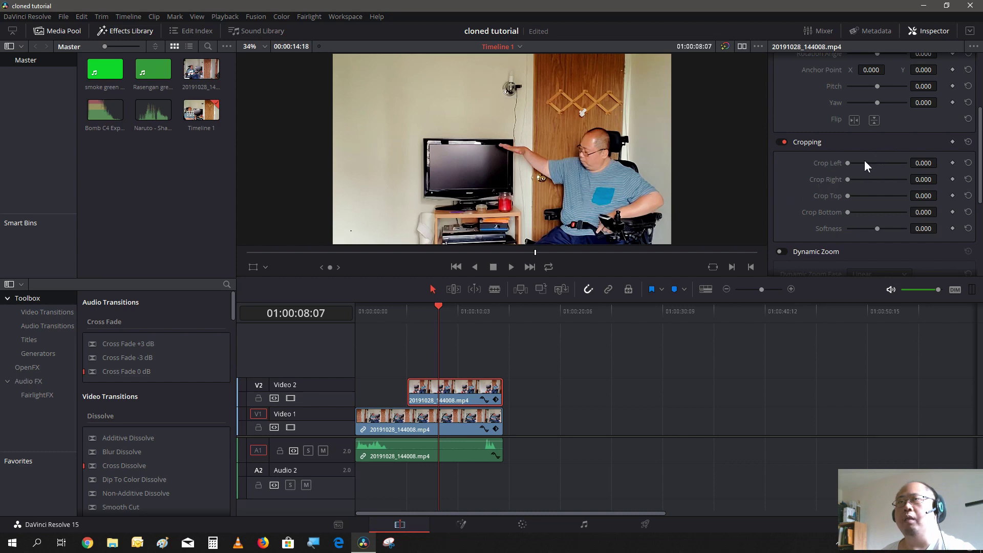
{"action": "left_click_drag", "start_coordinate": [849, 165], "coordinate": [878, 178]}
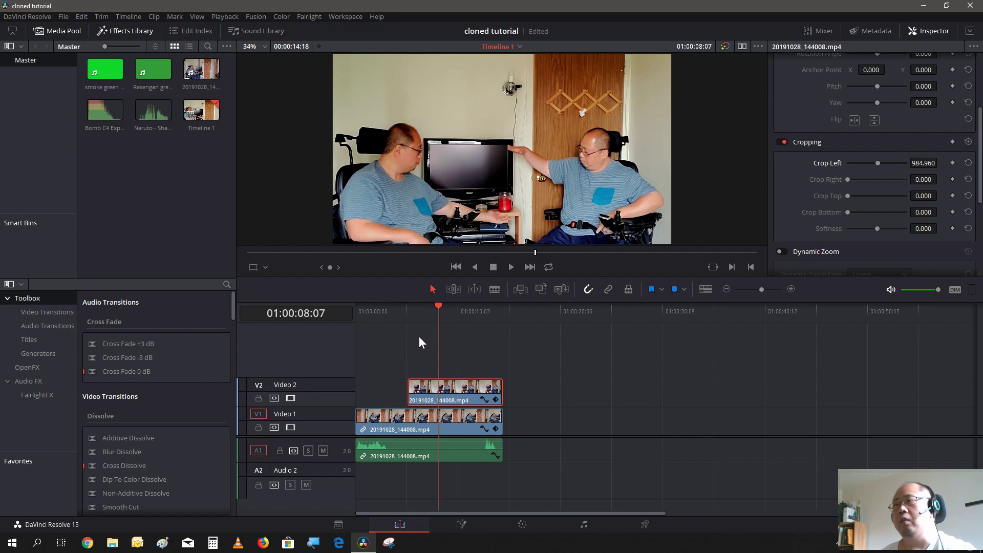
{"action": "mouse_move", "coordinate": [426, 311]}
{"action": "left_mouse_down"}
{"action": "mouse_move", "coordinate": [410, 321]}
{"action": "mouse_move", "coordinate": [501, 321]}
{"action": "mouse_move", "coordinate": [346, 315]}
{"action": "mouse_move", "coordinate": [447, 309]}
{"action": "mouse_move", "coordinate": [435, 317]}
{"action": "left_mouse_up"}
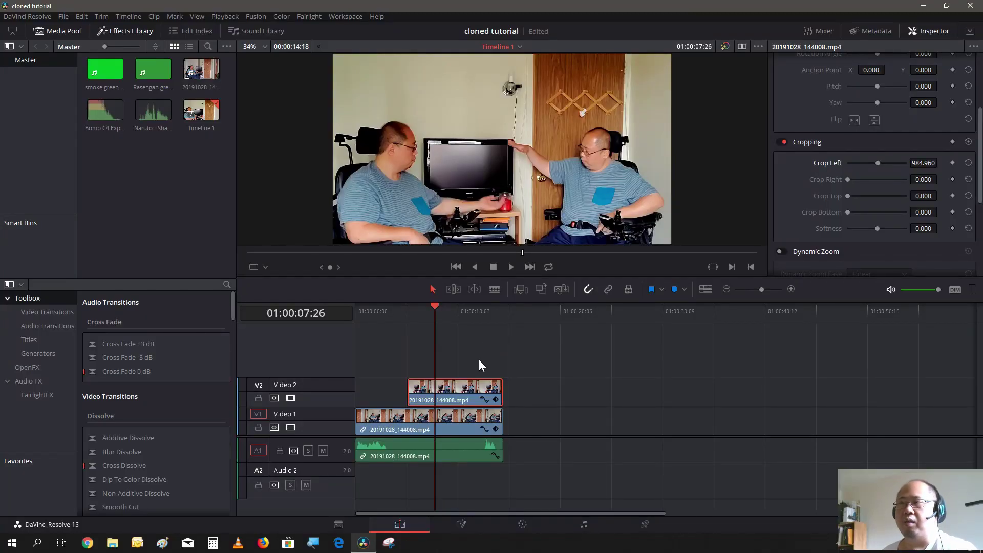
- Reset the Video 2 clip's Crop Left to 0
{"action": "left_click", "coordinate": [531, 533]}
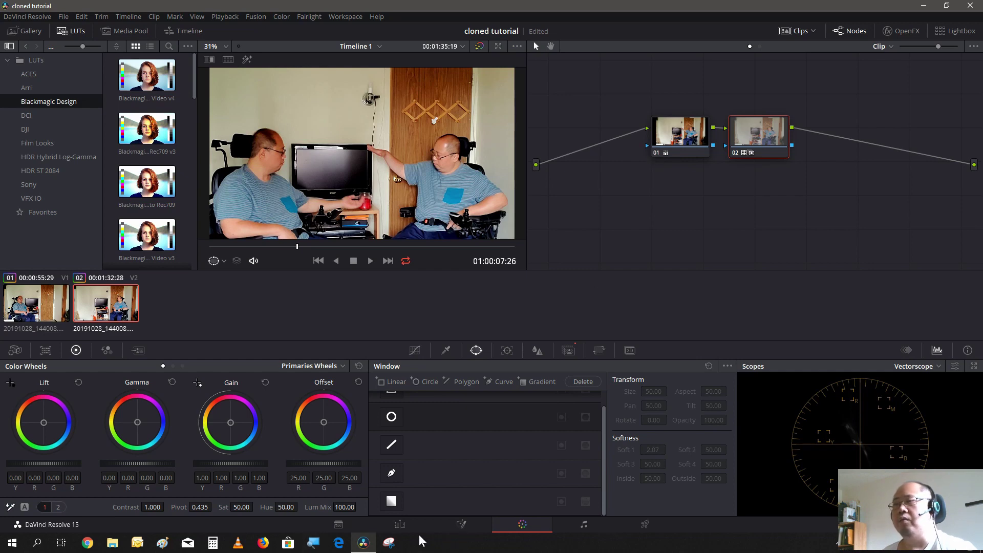
{"action": "left_click", "coordinate": [402, 527]}
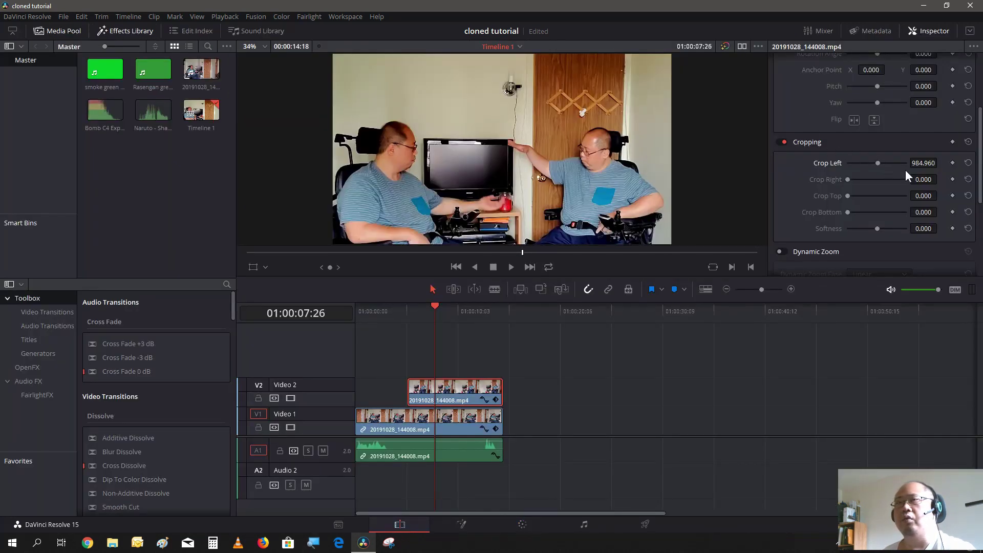
{"action": "double_click", "coordinate": [872, 160]}
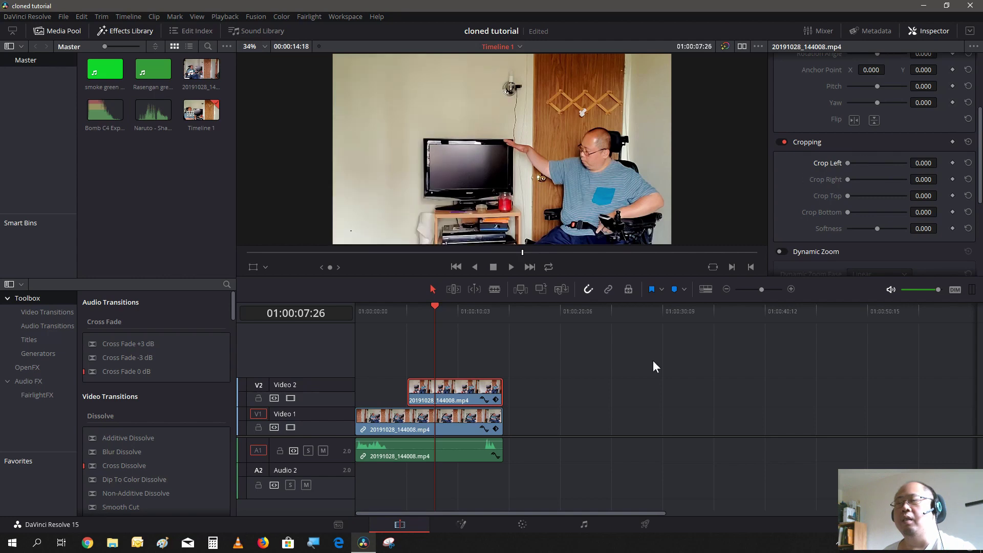
- On the Color page, go to 01:00:08:26 in the Video 2 clip and add a serial node after node 02
{"action": "left_click", "coordinate": [535, 528]}
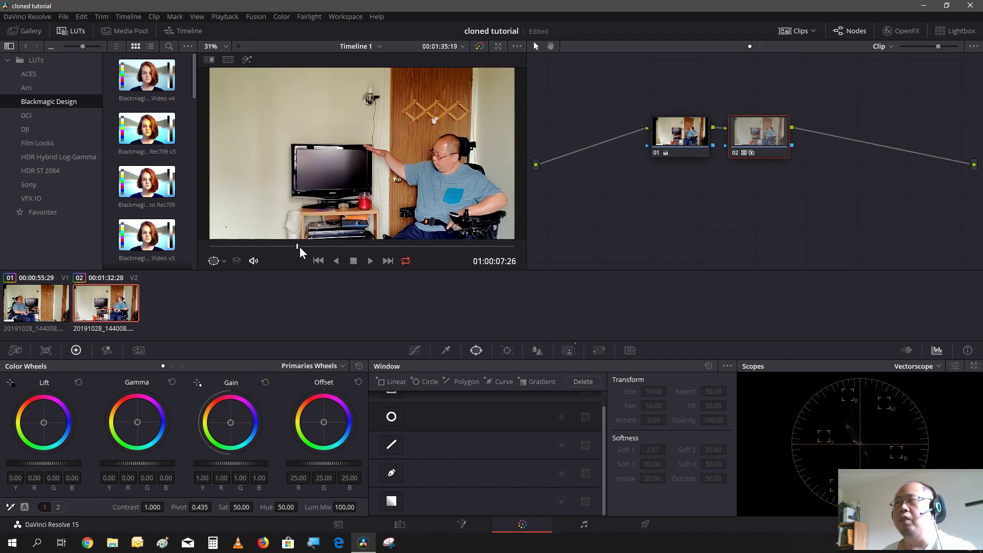
{"action": "left_click_drag", "start_coordinate": [300, 247], "coordinate": [329, 255]}
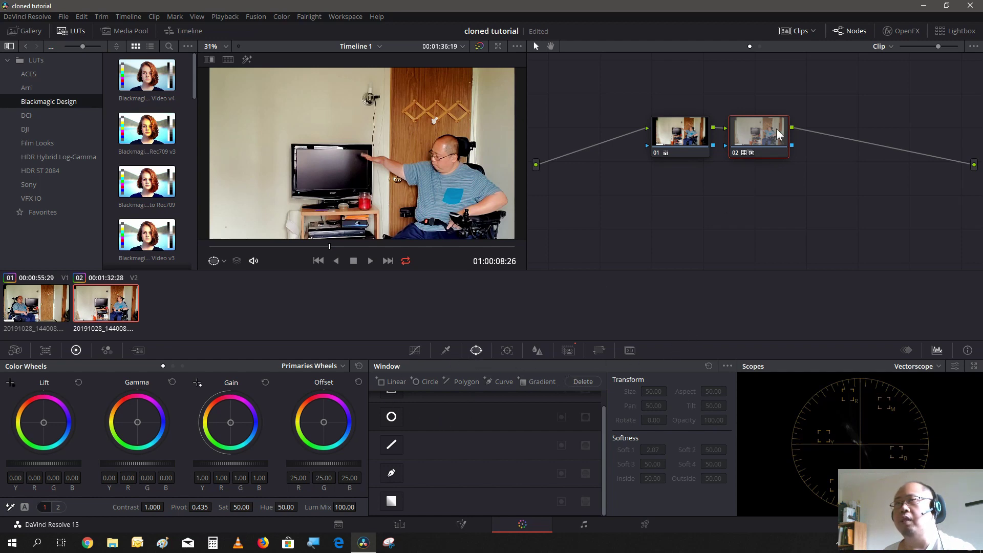
{"action": "right_click", "coordinate": [821, 141]}
{"action": "right_click", "coordinate": [764, 127]}
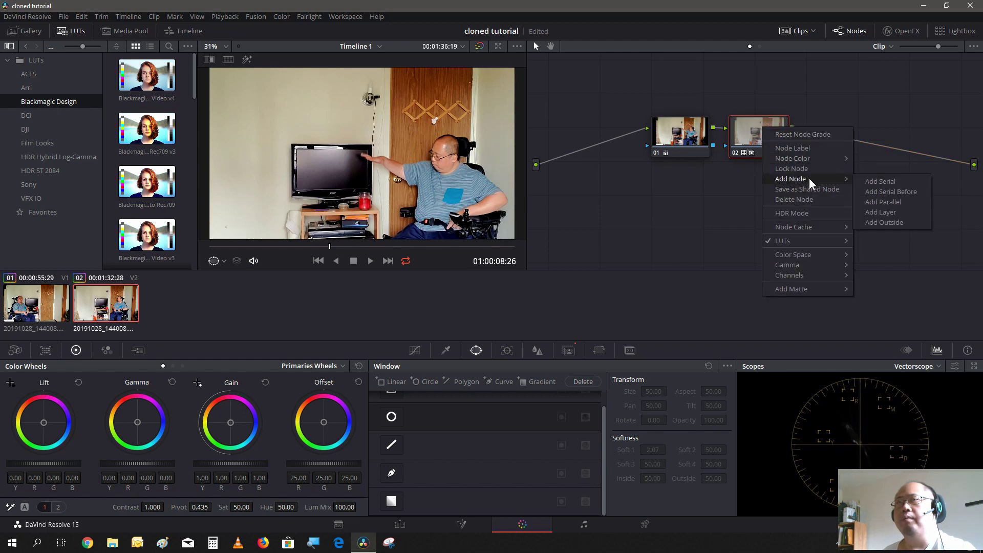
{"action": "mouse_move", "coordinate": [842, 178]}
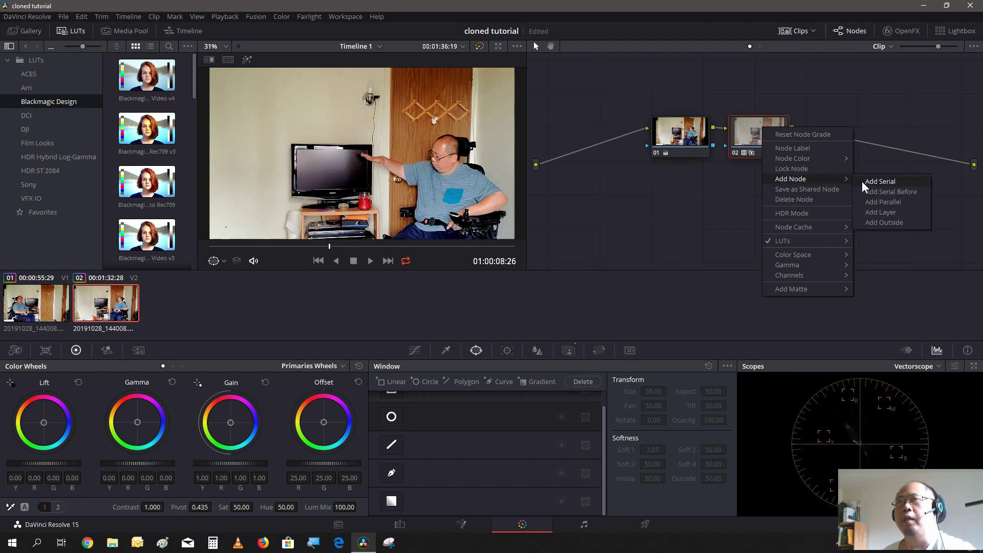
{"action": "left_click", "coordinate": [861, 180]}
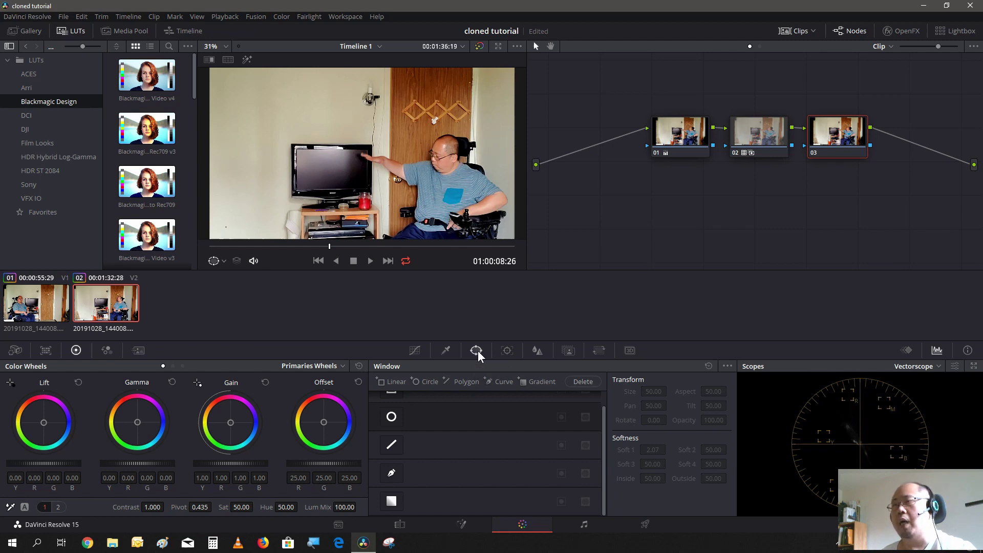
- Add a polygon window to node 03, move it over the man beside the door, and raise its upper outline above his head and arm
{"action": "left_click", "coordinate": [468, 382]}
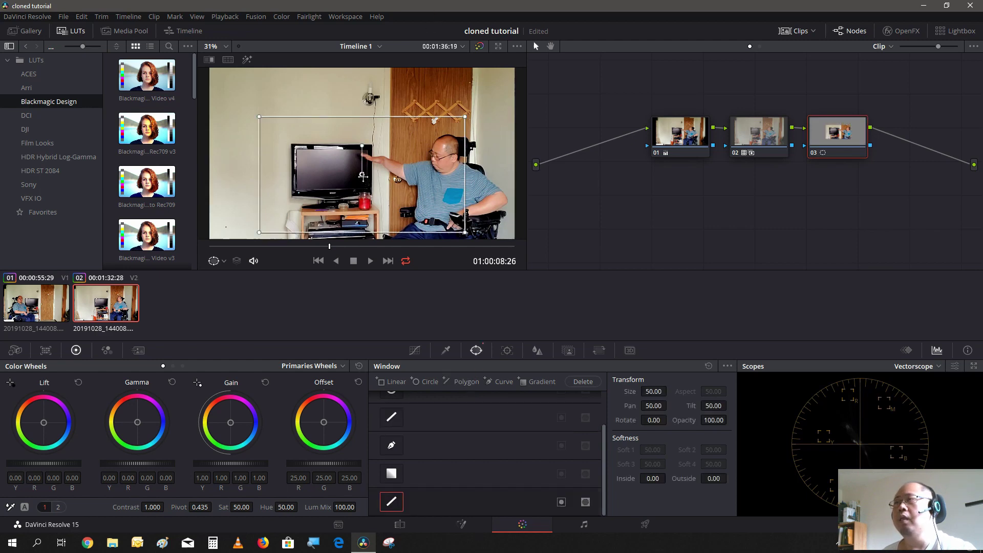
{"action": "left_click_drag", "start_coordinate": [362, 174], "coordinate": [412, 181]}
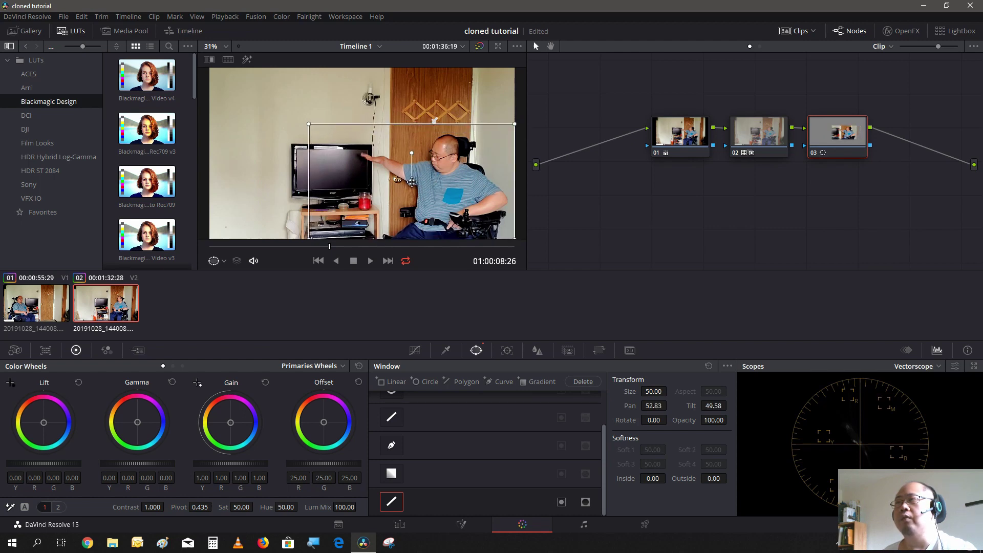
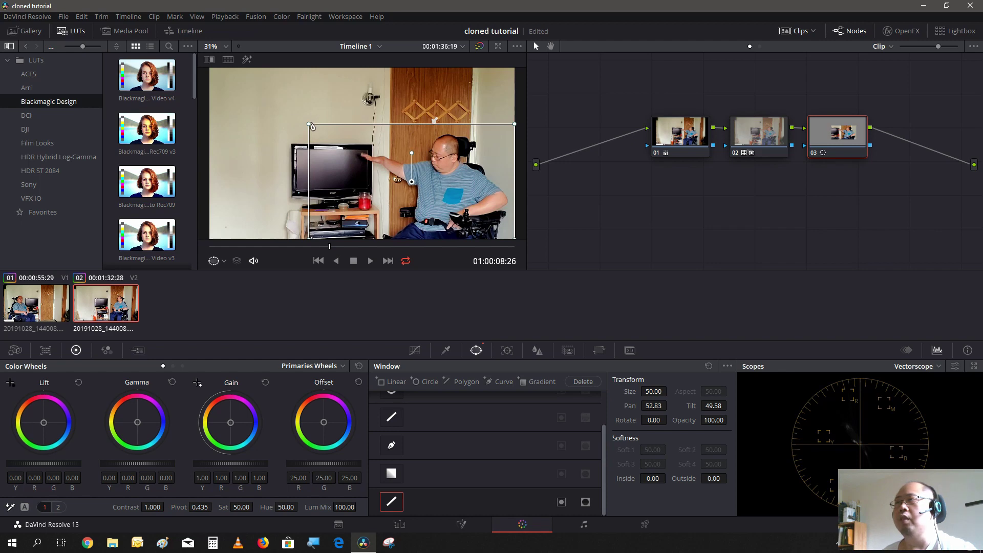
{"action": "left_click_drag", "start_coordinate": [311, 126], "coordinate": [350, 145]}
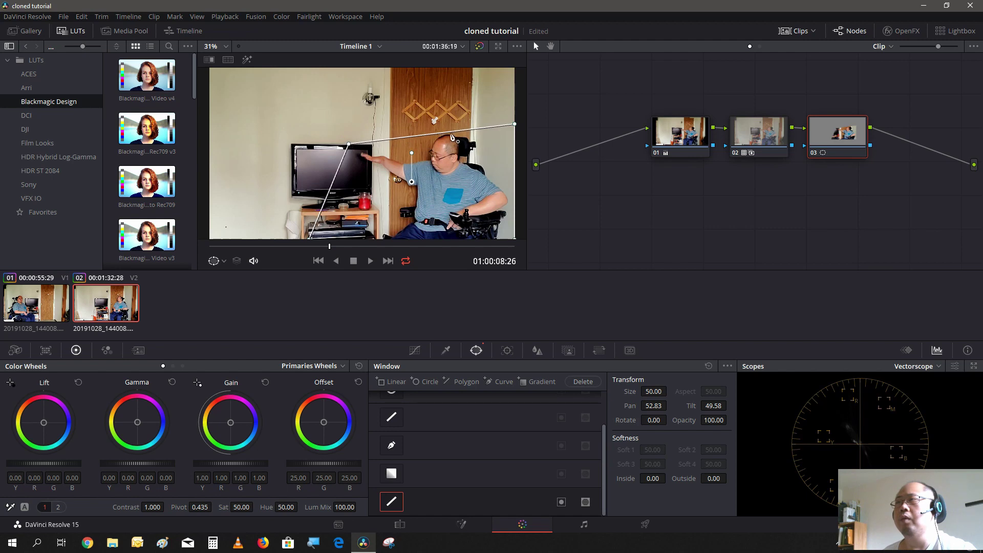
{"action": "left_click_drag", "start_coordinate": [450, 134], "coordinate": [449, 90]}
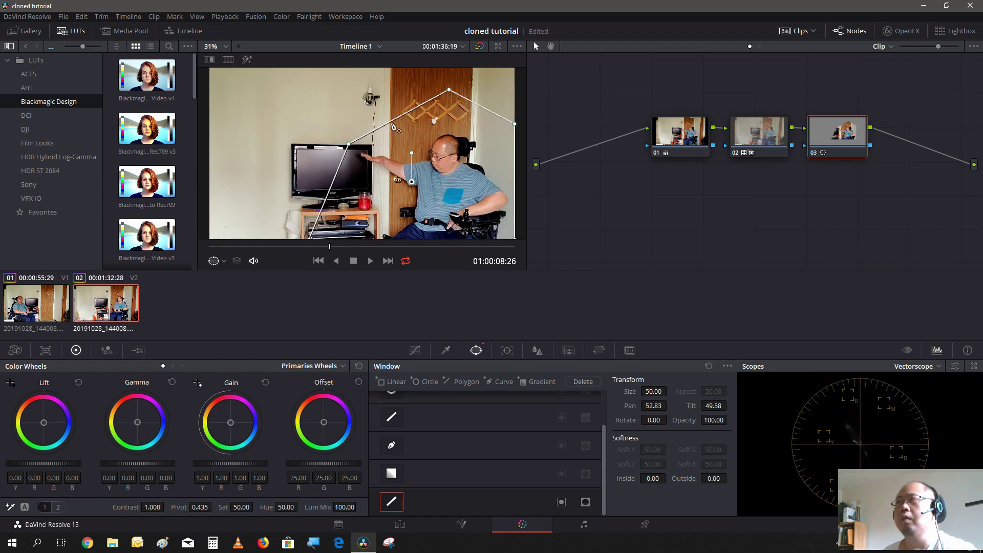
{"action": "left_click_drag", "start_coordinate": [399, 130], "coordinate": [387, 93]}
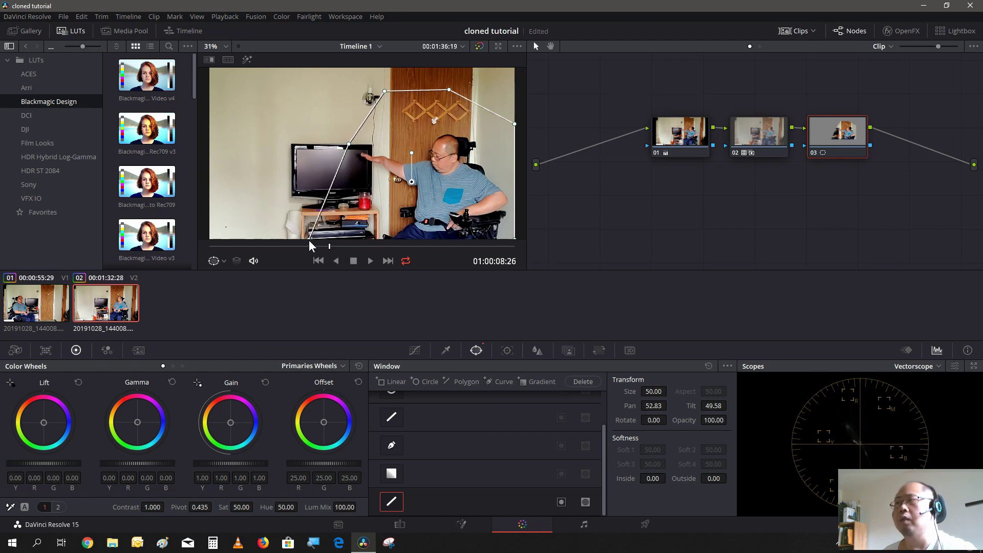
- Reshape the polygon's lower side to run under the man's outstretched arm and down between the TV stand and his wheelchair
{"action": "left_click_drag", "start_coordinate": [309, 239], "coordinate": [350, 167]}
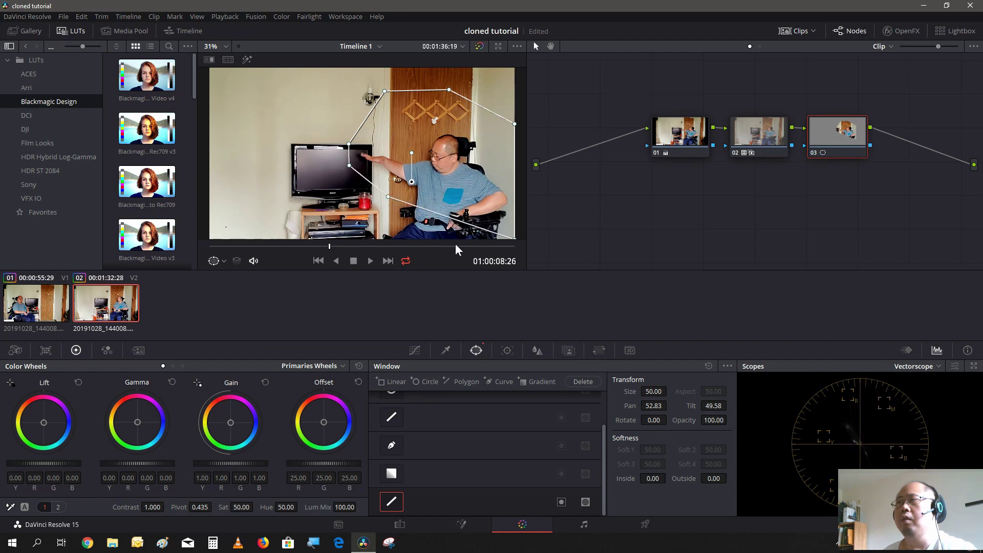
{"action": "left_click_drag", "start_coordinate": [407, 207], "coordinate": [377, 251]}
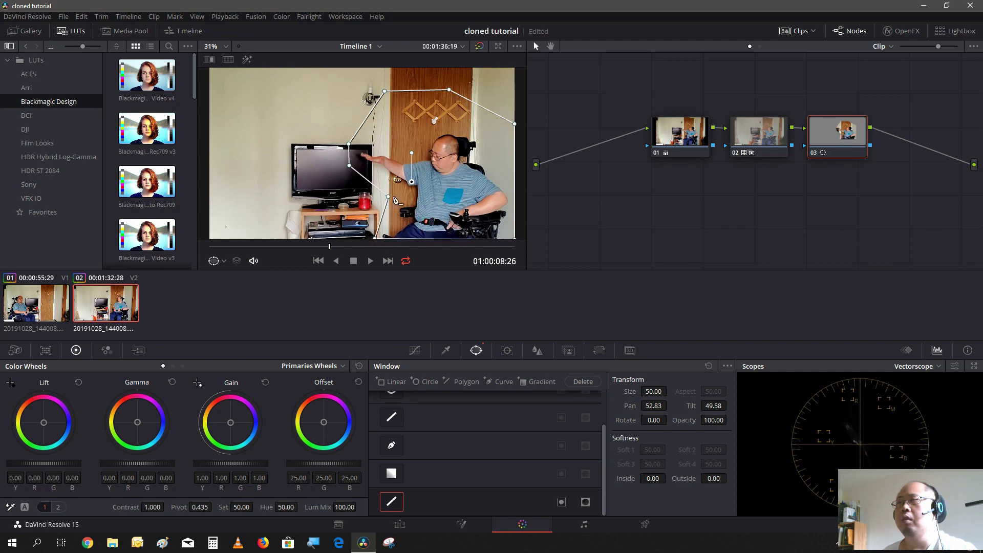
{"action": "left_click_drag", "start_coordinate": [389, 199], "coordinate": [400, 202]}
- Add an alpha output to the node graph and connect node 03's alpha output to it
{"action": "right_click", "coordinate": [910, 183]}
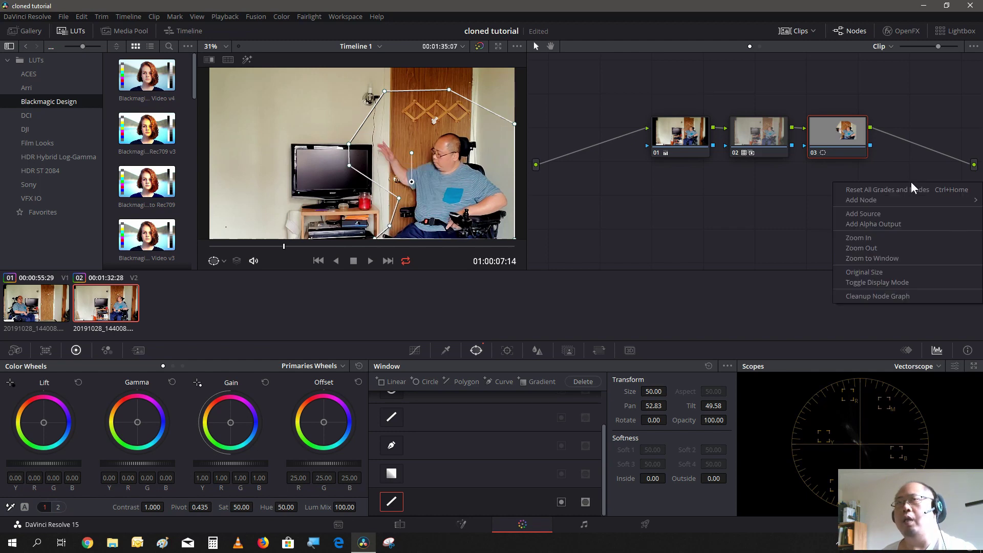
{"action": "left_click", "coordinate": [907, 224]}
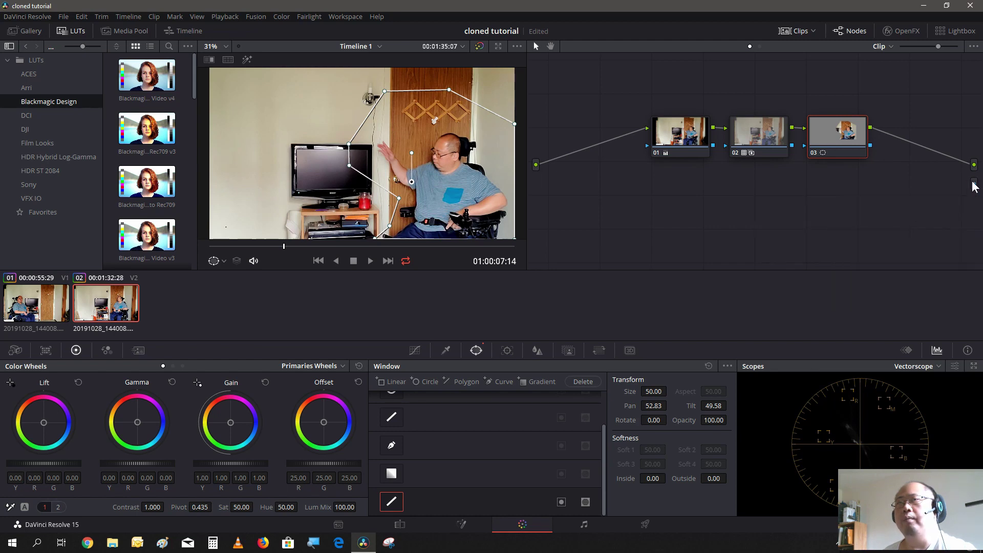
{"action": "left_click_drag", "start_coordinate": [974, 184], "coordinate": [869, 145]}
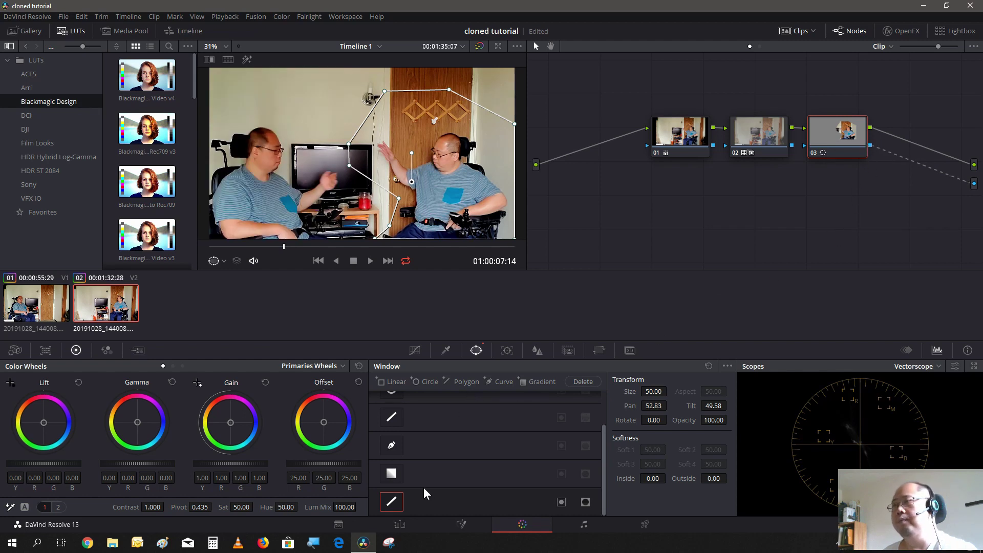
- Play back the composite on the Edit page from 01:00:07:14 to the end of the clips
{"action": "left_click", "coordinate": [400, 525]}
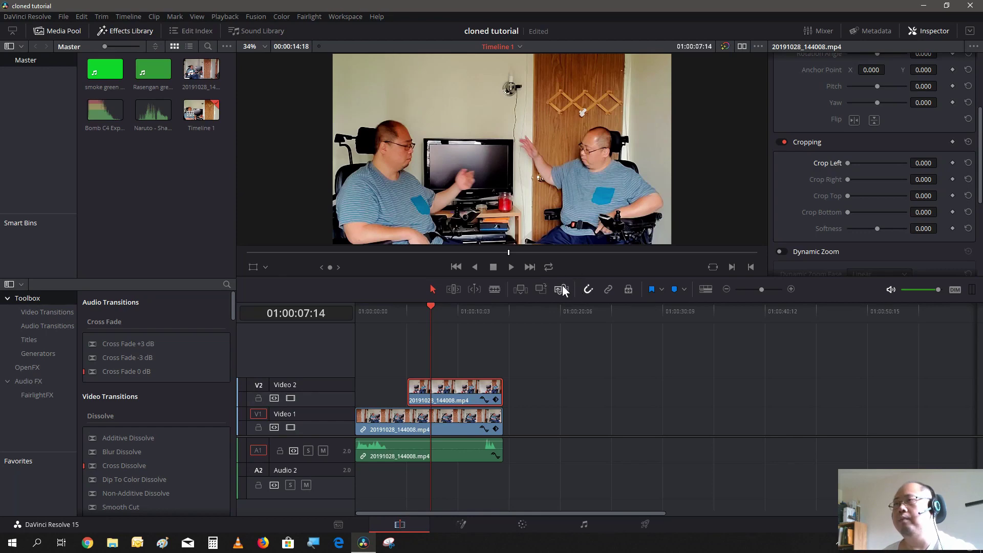
{"action": "left_click", "coordinate": [511, 268]}
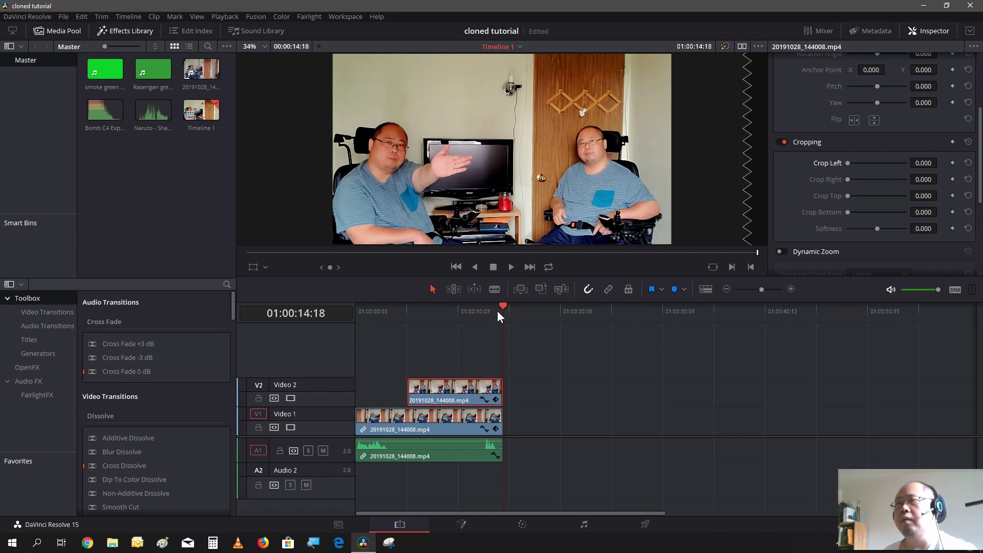
{"action": "left_click_drag", "start_coordinate": [497, 310], "coordinate": [492, 314]}
{"action": "key", "text": "space"}
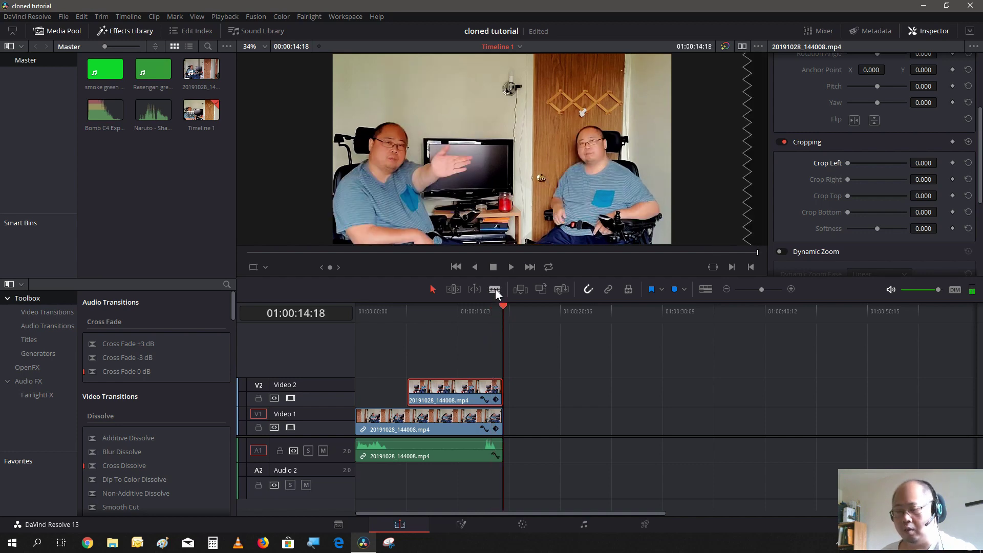
- Step frame by frame through the end of the composite where the arm meets the mask, and park the playhead at 01:00:14:01
{"action": "key", "text": "Left"}
{"action": "key", "text": "Left"}
{"action": "key", "text": "Left"}
{"action": "key", "text": "Left"}
{"action": "key", "text": "Left"}
{"action": "key", "text": "Left"}
{"action": "key", "text": "Left"}
{"action": "key", "text": "Left"}
{"action": "key", "text": "Left"}
{"action": "key", "text": "Left"}
{"action": "key", "text": "Left"}
{"action": "key", "text": "Left"}
{"action": "key", "text": "Left"}
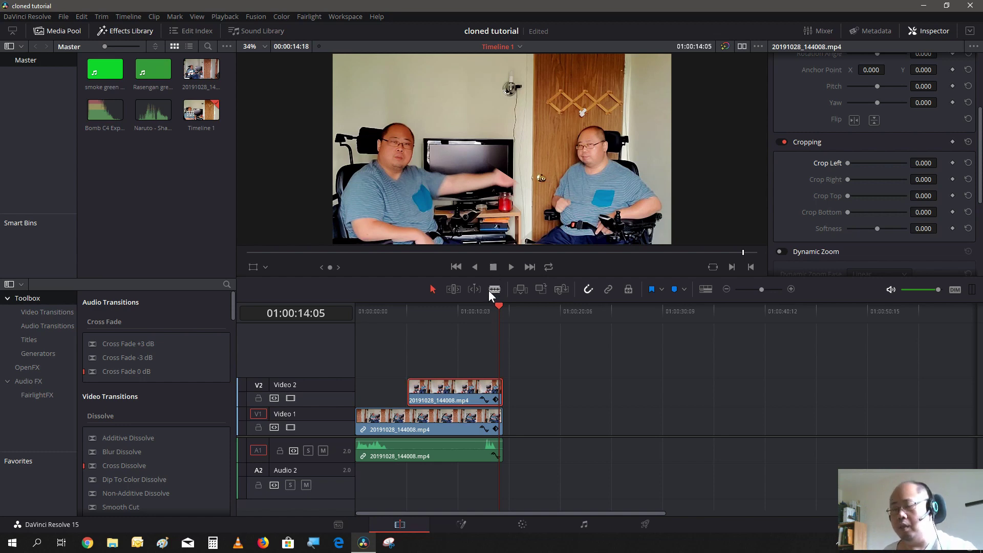
{"action": "key", "text": "Right"}
{"action": "key", "text": "Right"}
{"action": "key", "text": "Right"}
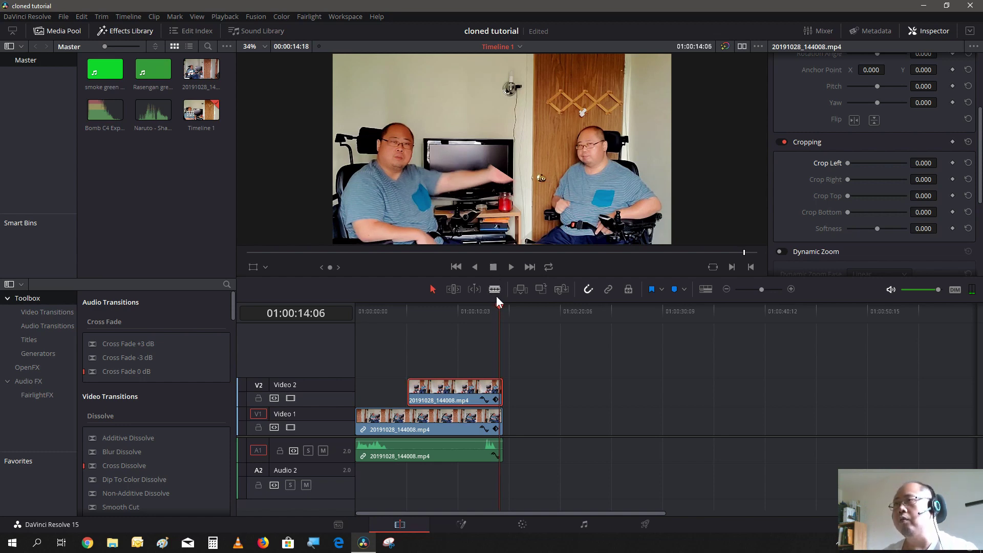
{"action": "key", "text": "Right"}
{"action": "key", "text": "Right"}
{"action": "key", "text": "Right"}
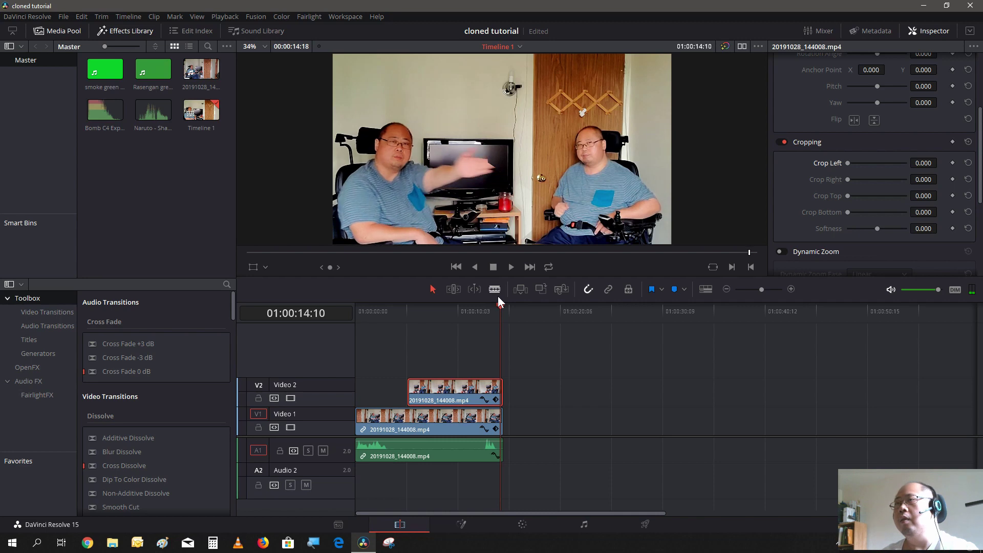
{"action": "key", "text": "Left"}
{"action": "key", "text": "Left"}
{"action": "key", "text": "Left"}
{"action": "key", "text": "Left"}
{"action": "key", "text": "Left"}
{"action": "key", "text": "Left"}
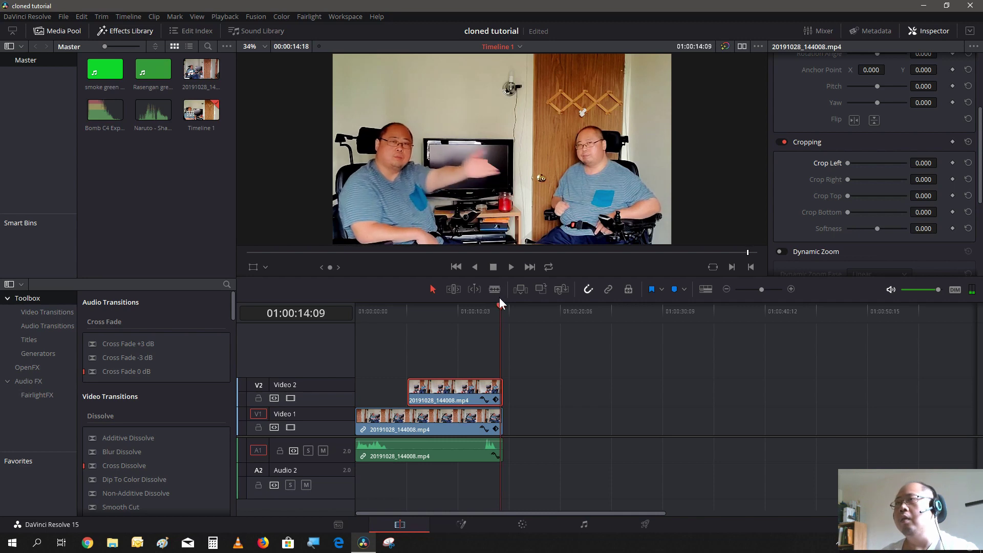
{"action": "key", "text": "Left"}
{"action": "key", "text": "Left"}
{"action": "key", "text": "Left"}
{"action": "key", "text": "Left"}
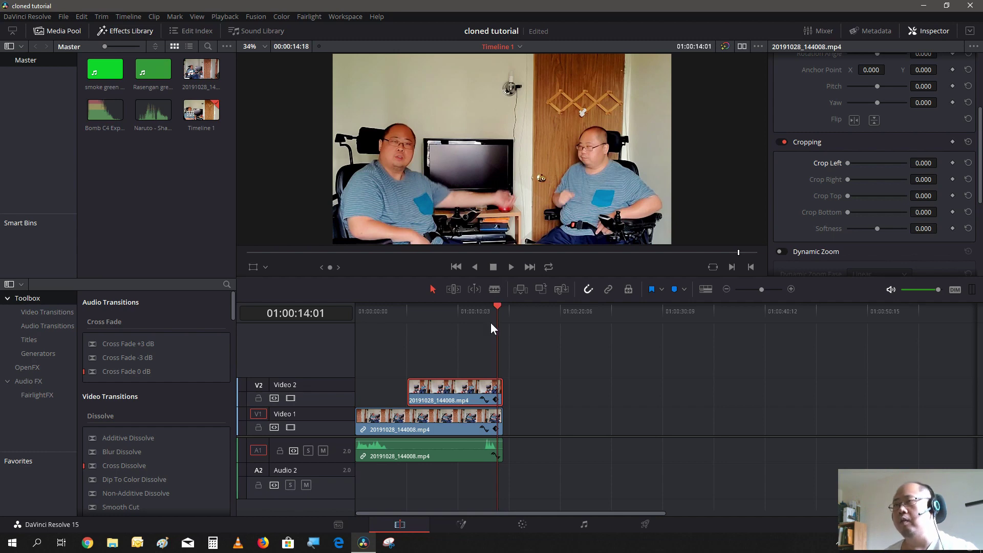
- Cut the Video 2 clip at 01:00:14:01 with the Blade tool and return to the Selection tool
{"action": "left_click", "coordinate": [792, 290]}
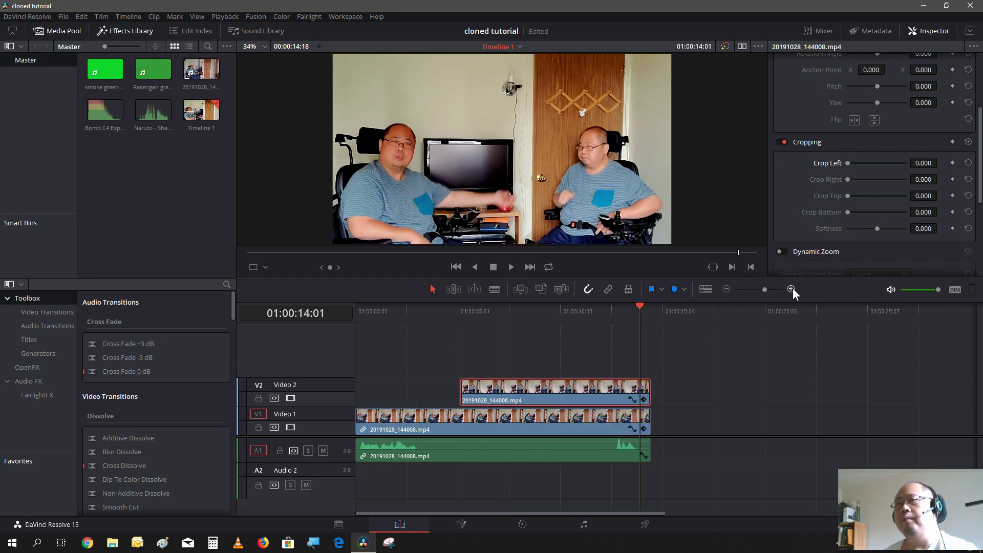
{"action": "left_click", "coordinate": [792, 290]}
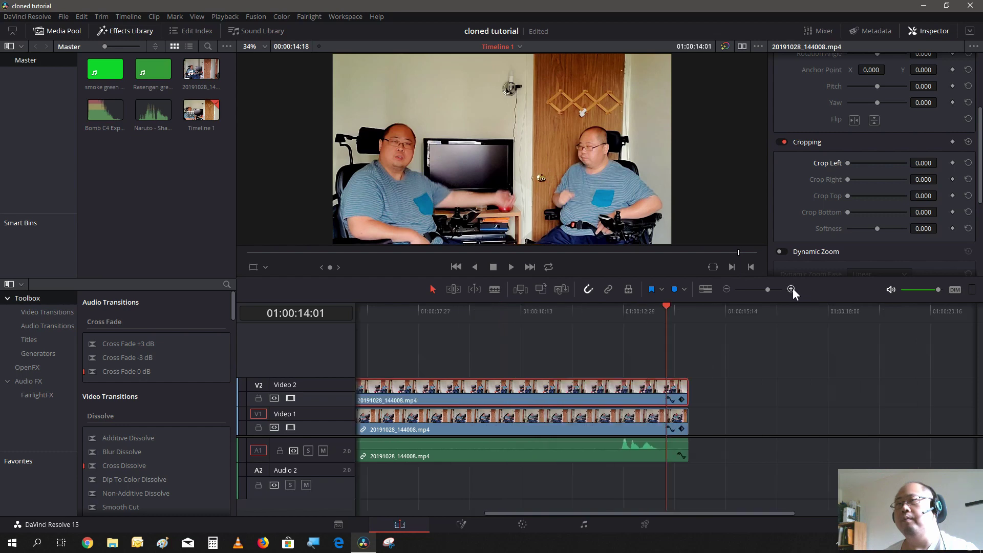
{"action": "left_click", "coordinate": [494, 290]}
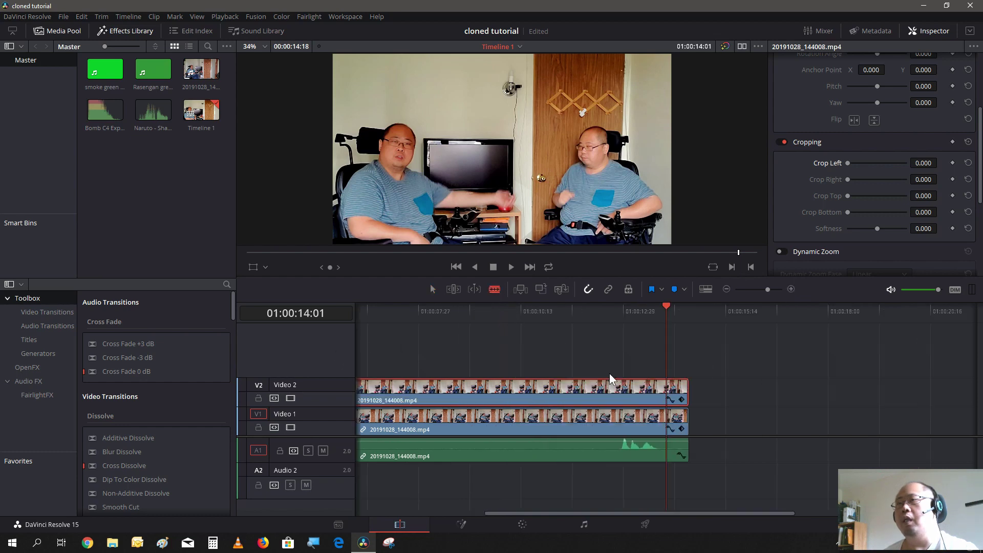
{"action": "left_click", "coordinate": [671, 387]}
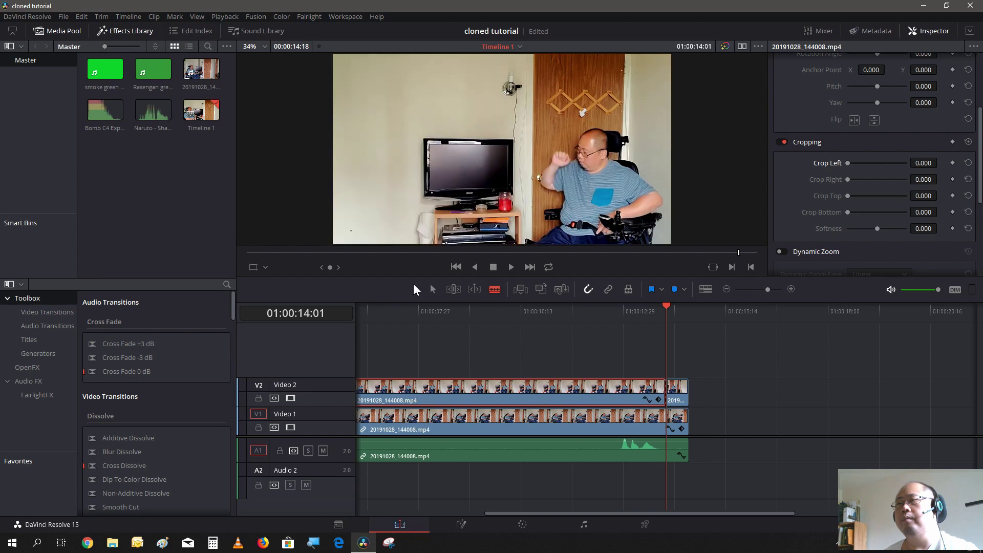
{"action": "left_click", "coordinate": [431, 289]}
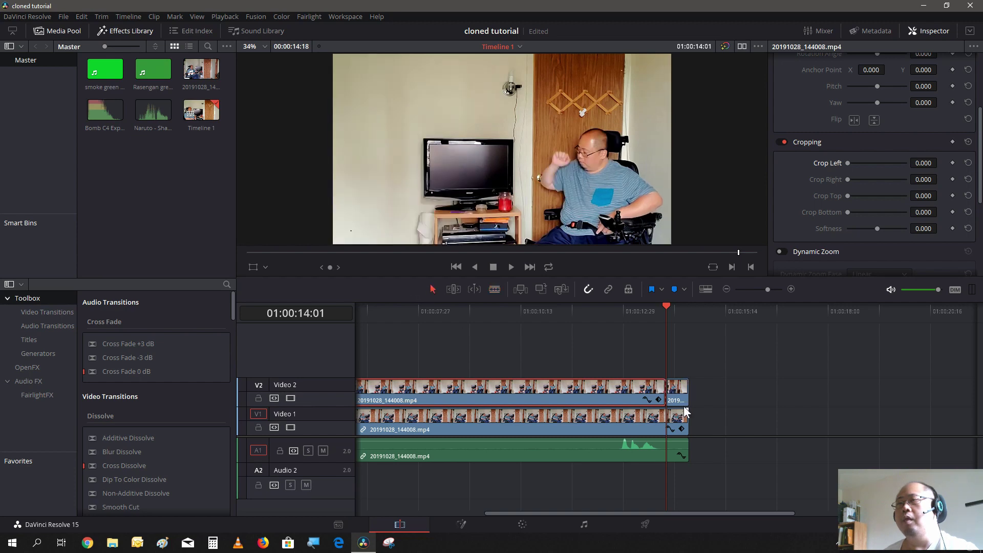
- On the Color page, reshape the short final Video 2 segment's polygon to clear the other man's extended arm, and check its frames through 01:00:14:10
{"action": "left_click", "coordinate": [683, 402]}
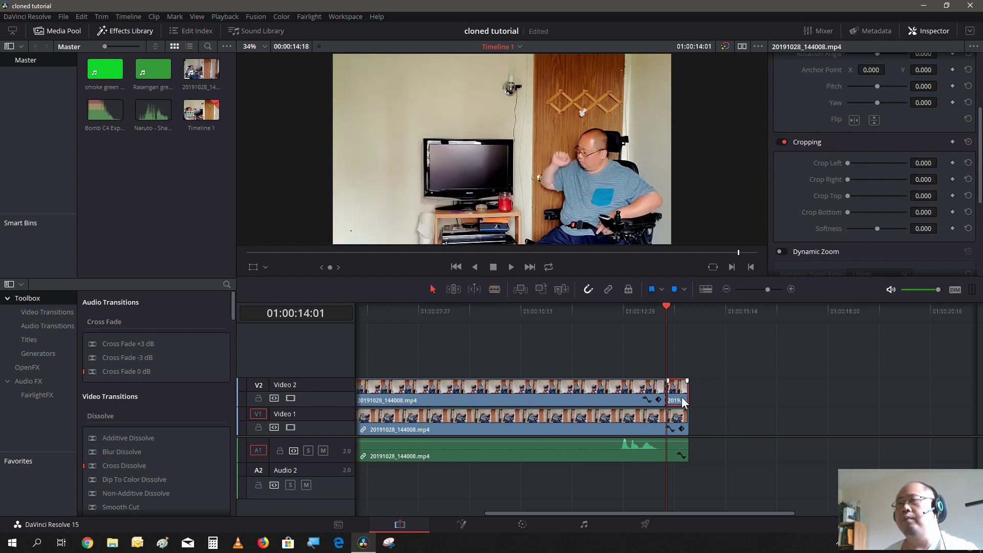
{"action": "left_click", "coordinate": [521, 525]}
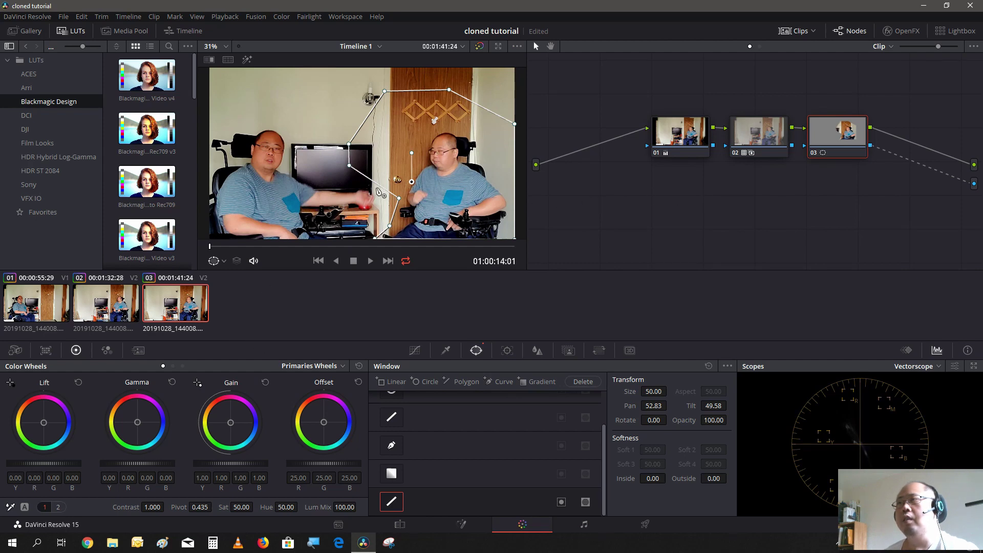
{"action": "left_click_drag", "start_coordinate": [383, 190], "coordinate": [392, 166]}
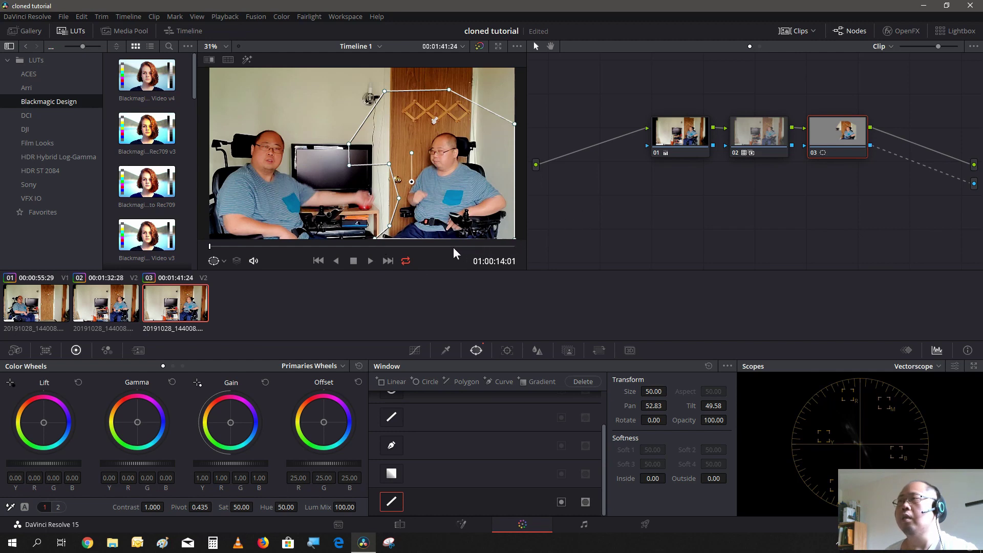
{"action": "left_click", "coordinate": [344, 246]}
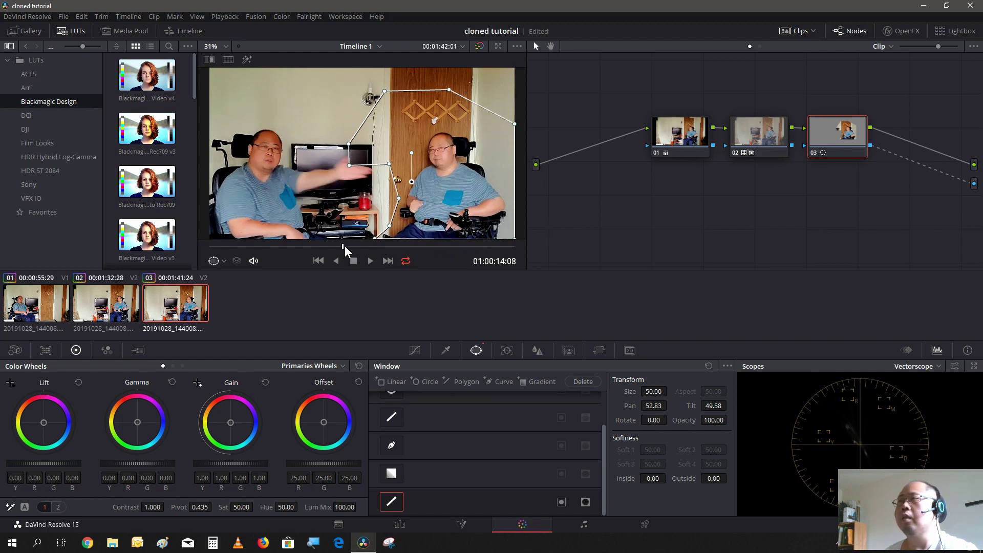
{"action": "left_click_drag", "start_coordinate": [350, 165], "coordinate": [373, 148]}
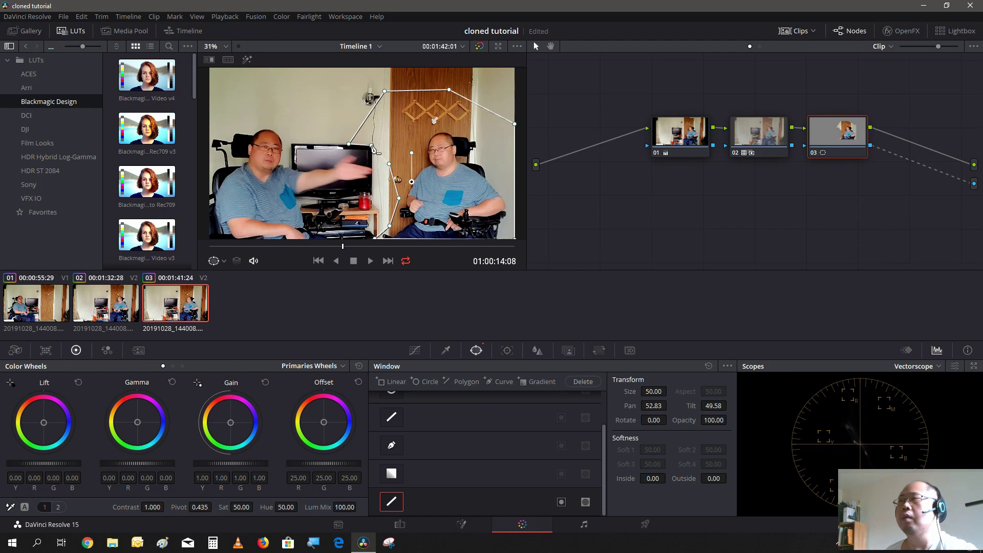
{"action": "left_click_drag", "start_coordinate": [345, 245], "coordinate": [363, 246]}
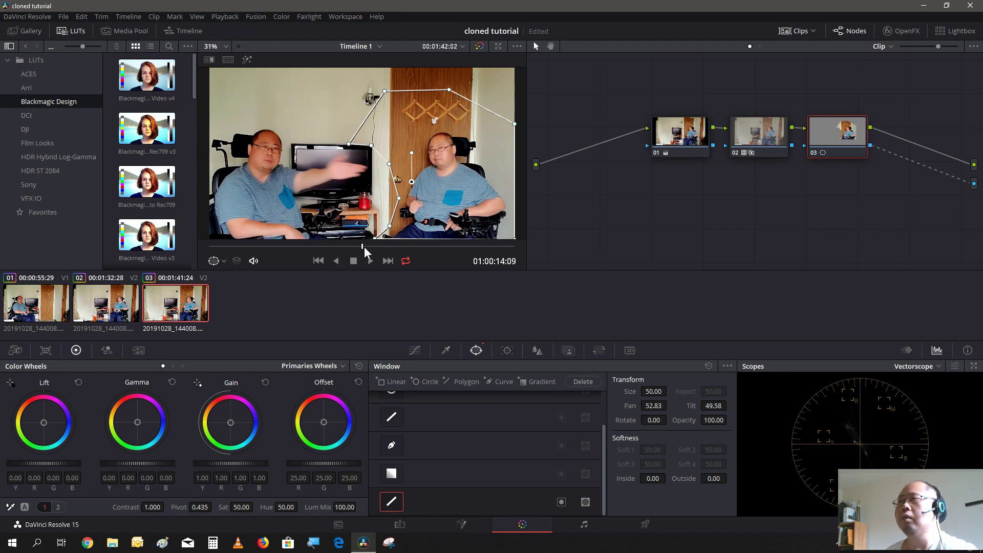
{"action": "left_click", "coordinate": [381, 247]}
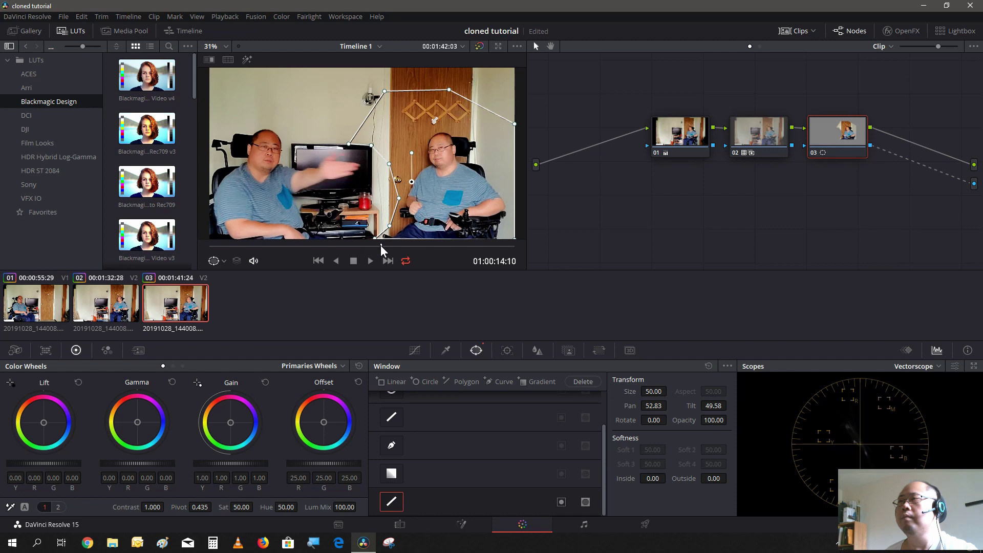
{"action": "left_click_drag", "start_coordinate": [380, 245], "coordinate": [194, 225]}
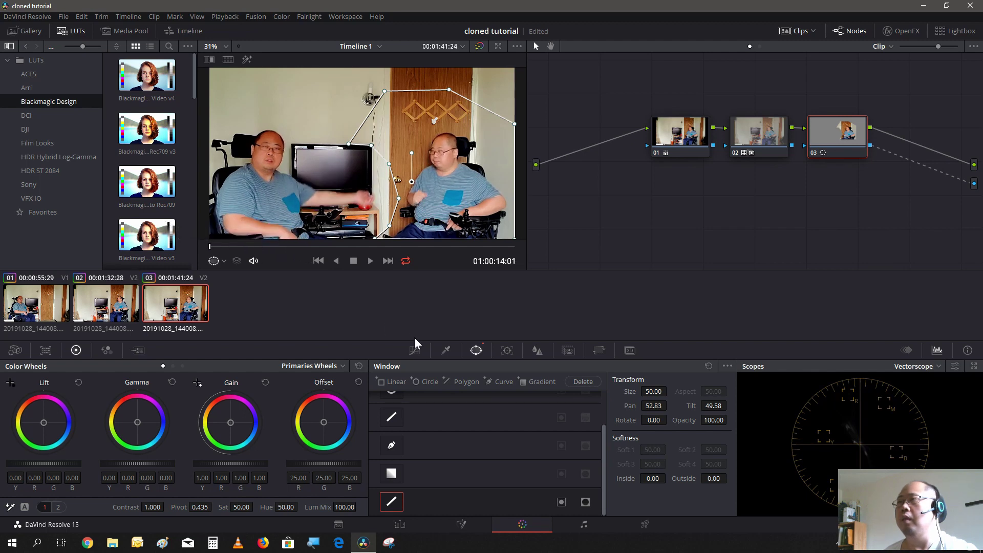
- Return to the Edit page and play the whole composite from near the start of the timeline to its end
{"action": "left_click", "coordinate": [399, 527]}
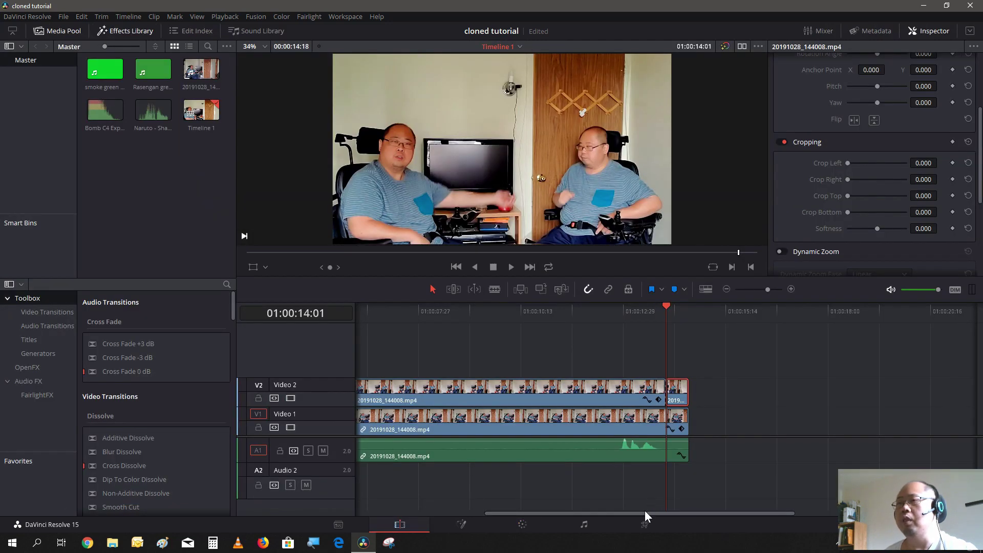
{"action": "left_click_drag", "start_coordinate": [644, 512], "coordinate": [515, 475]}
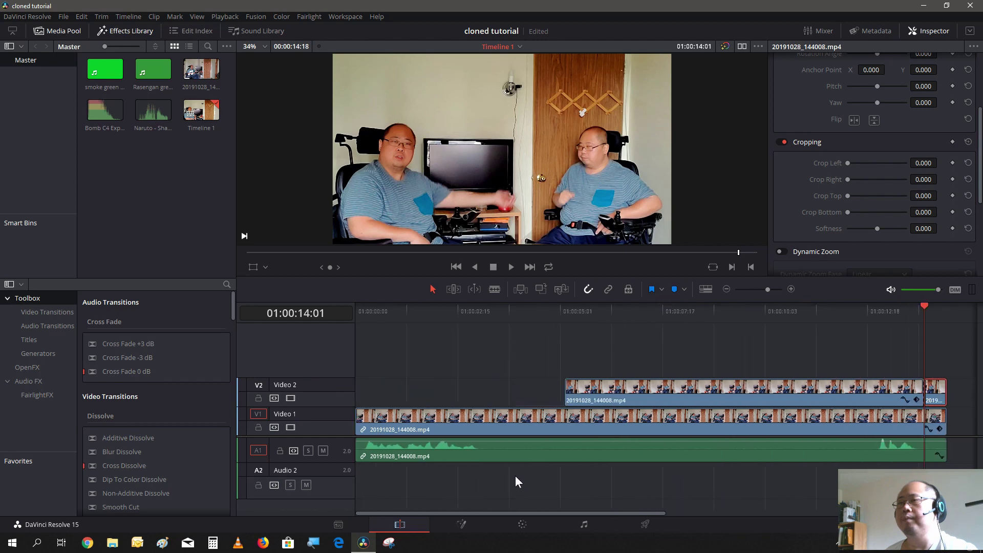
{"action": "left_click", "coordinate": [368, 317]}
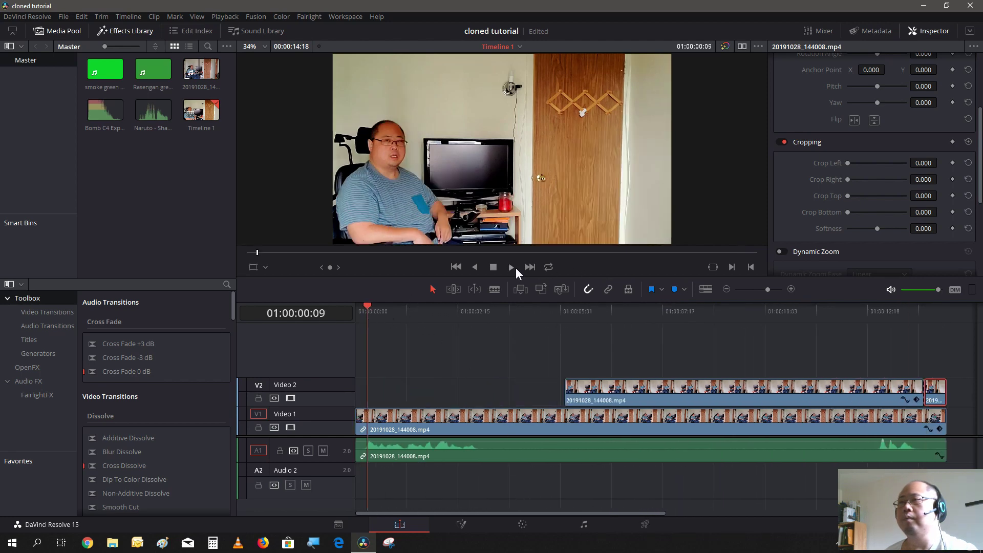
{"action": "key", "text": "space"}
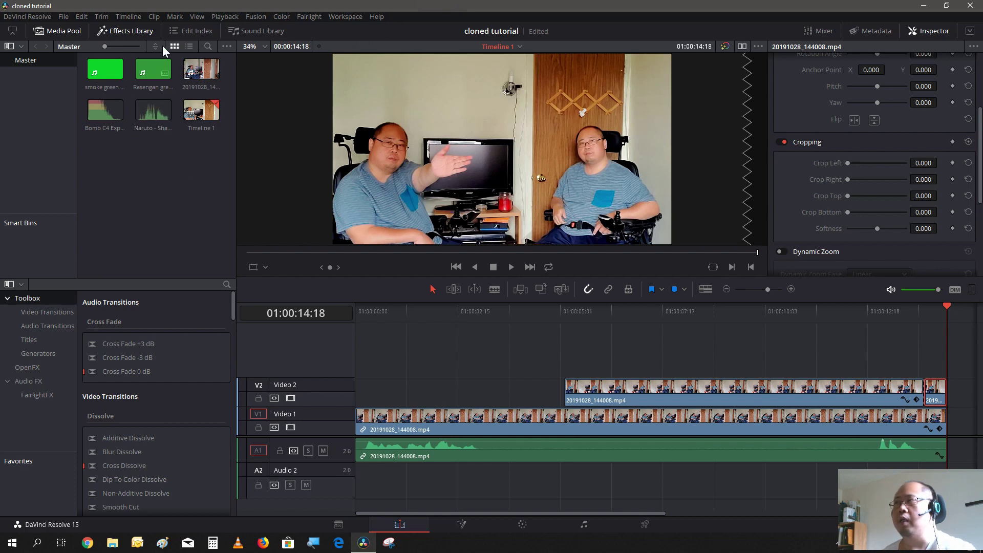
- Place smoke green screen.mp4 on a new Video 3 track at 01:00:04:08, shrink the track's height and play the clip
{"action": "left_click_drag", "start_coordinate": [105, 69], "coordinate": [527, 340]}
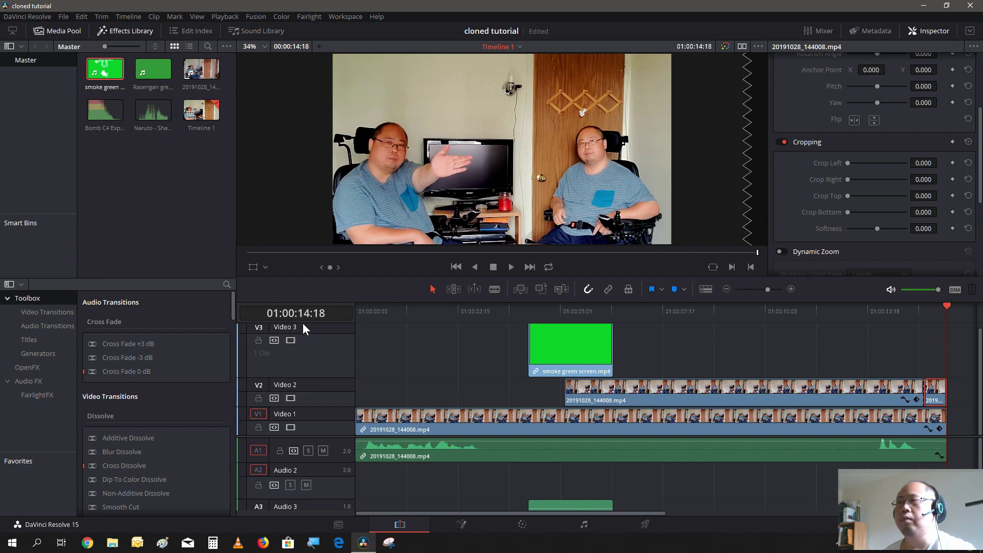
{"action": "left_click_drag", "start_coordinate": [302, 324], "coordinate": [299, 359]}
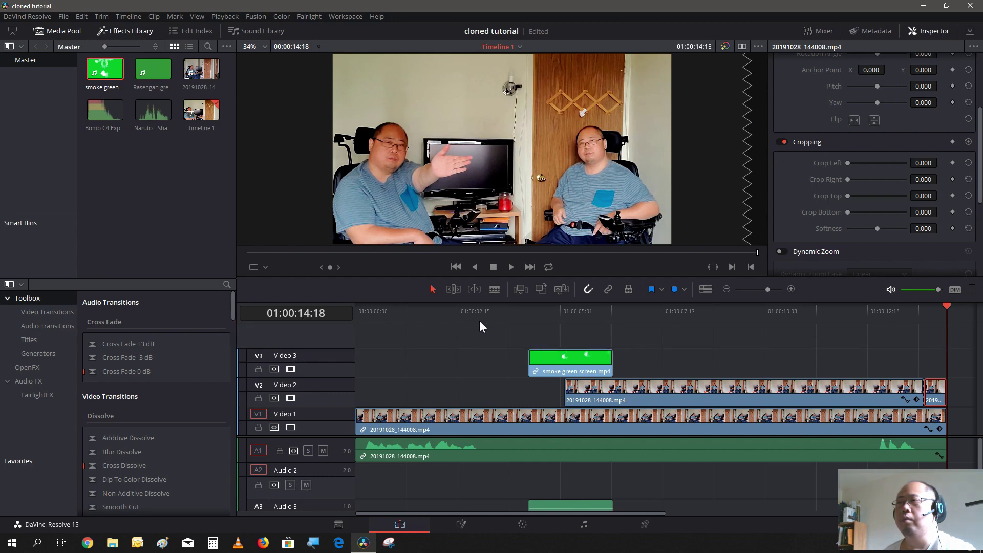
{"action": "left_click", "coordinate": [528, 312]}
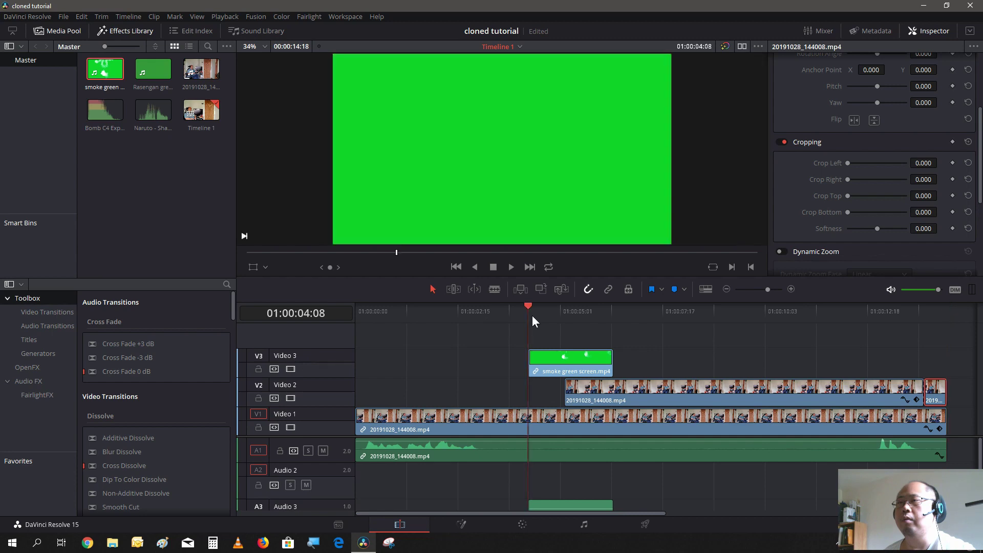
{"action": "left_click", "coordinate": [509, 266]}
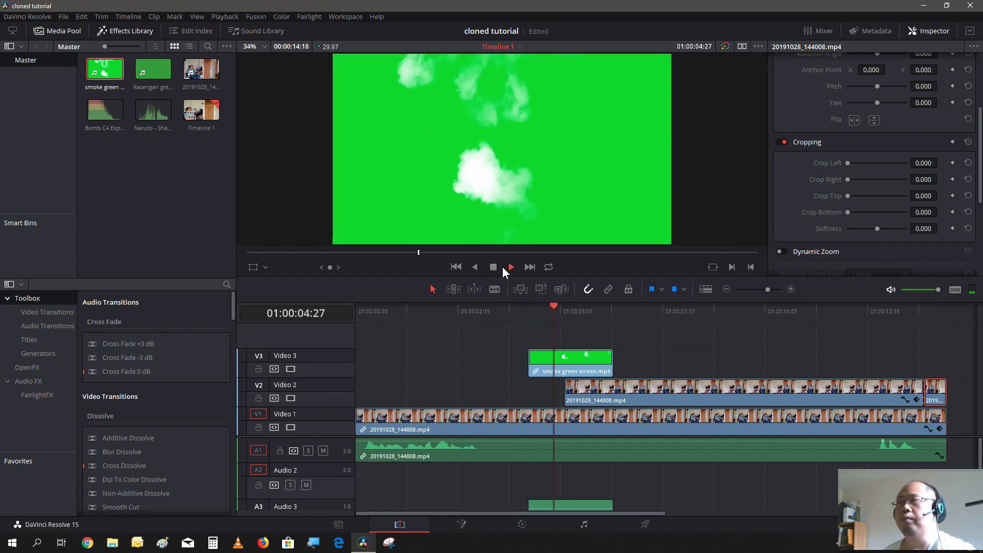
{"action": "left_click", "coordinate": [495, 266]}
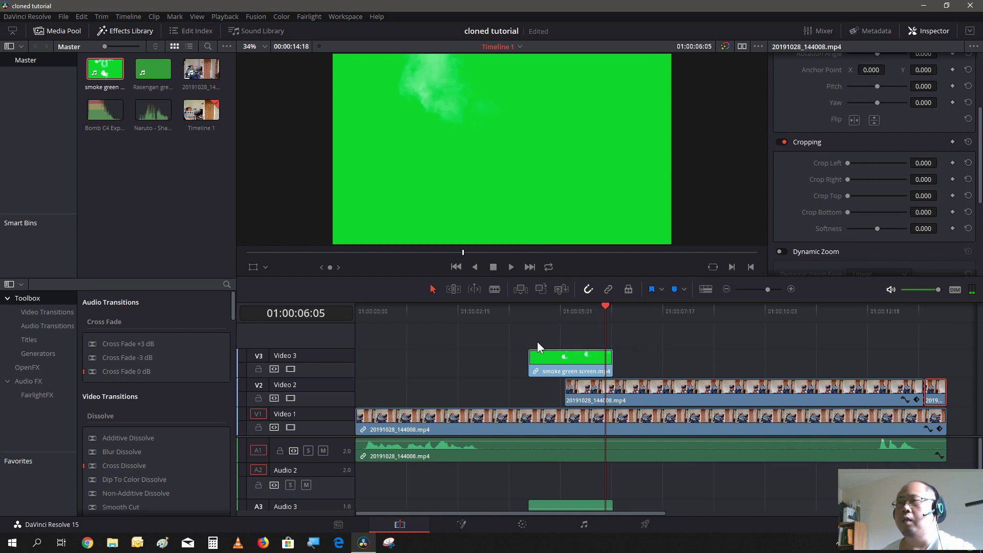
- Shift the smoke clip's video 10 frames later on Video 3 and delete its audio from Audio 3
{"action": "left_click_drag", "start_coordinate": [552, 360], "coordinate": [564, 362]}
{"action": "left_click", "coordinate": [504, 362]}
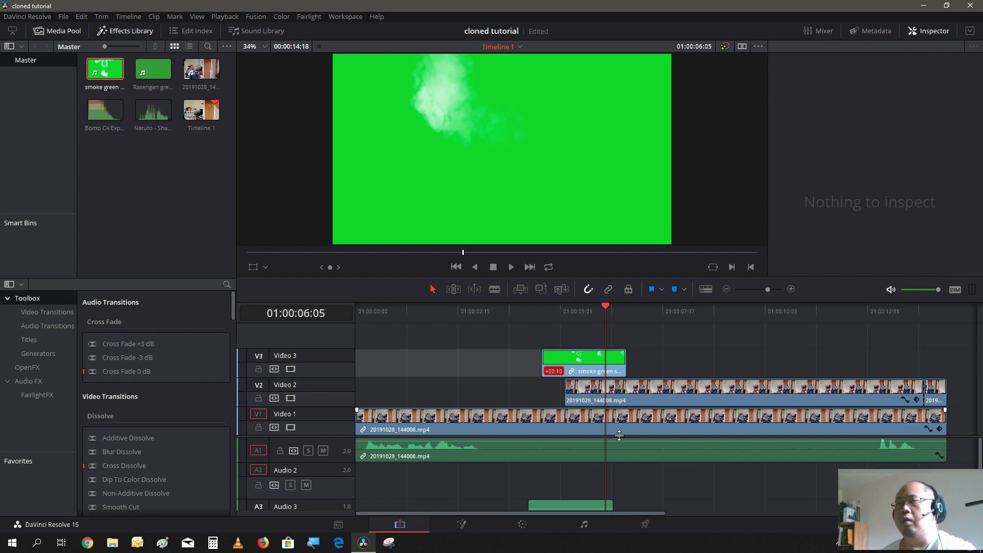
{"action": "left_click", "coordinate": [581, 500]}
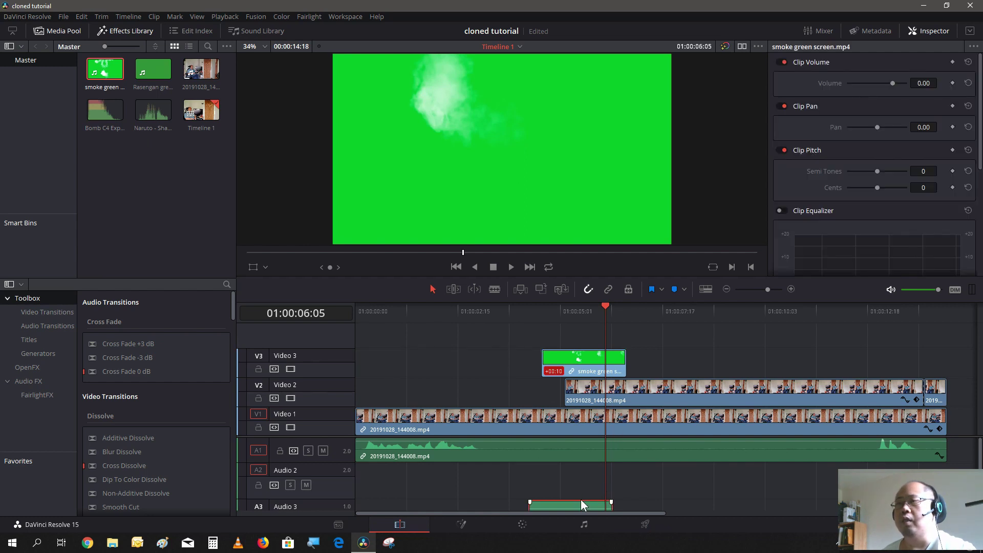
{"action": "right_click", "coordinate": [582, 499]}
{"action": "left_click", "coordinate": [575, 499]}
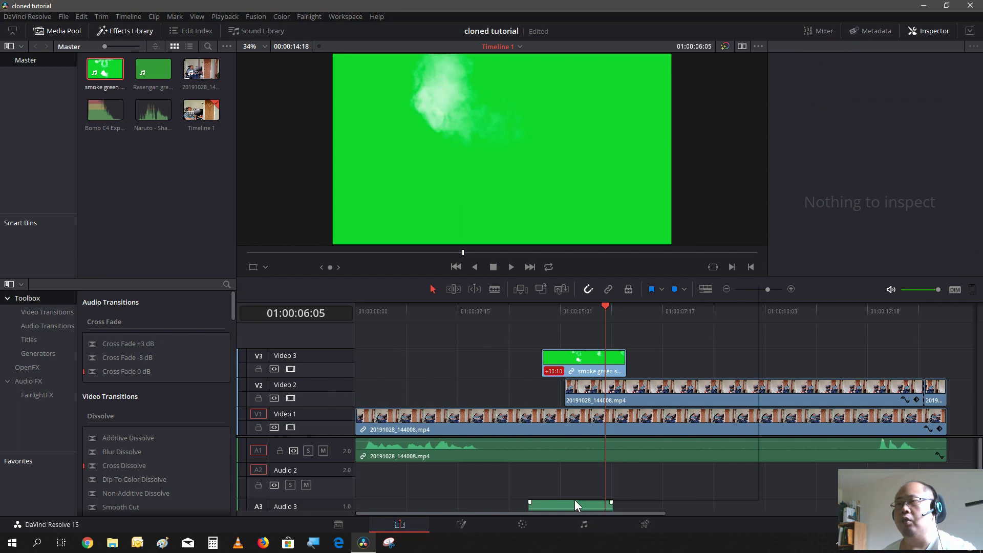
{"action": "right_click", "coordinate": [574, 499]}
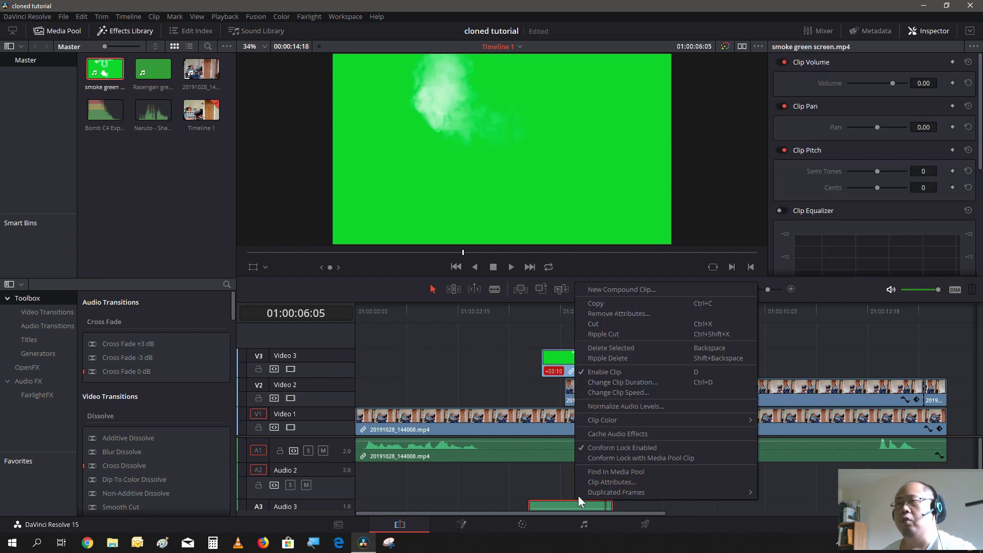
{"action": "left_click", "coordinate": [640, 350]}
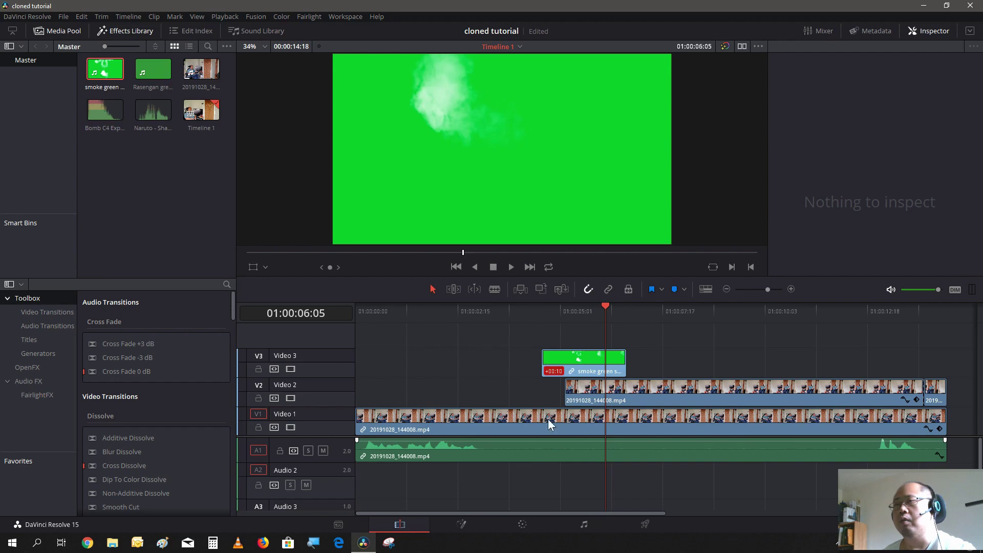
- On the Color page, add an alpha output to the smoke clip's node graph and connect node 01's key output to it
{"action": "left_click", "coordinate": [561, 358]}
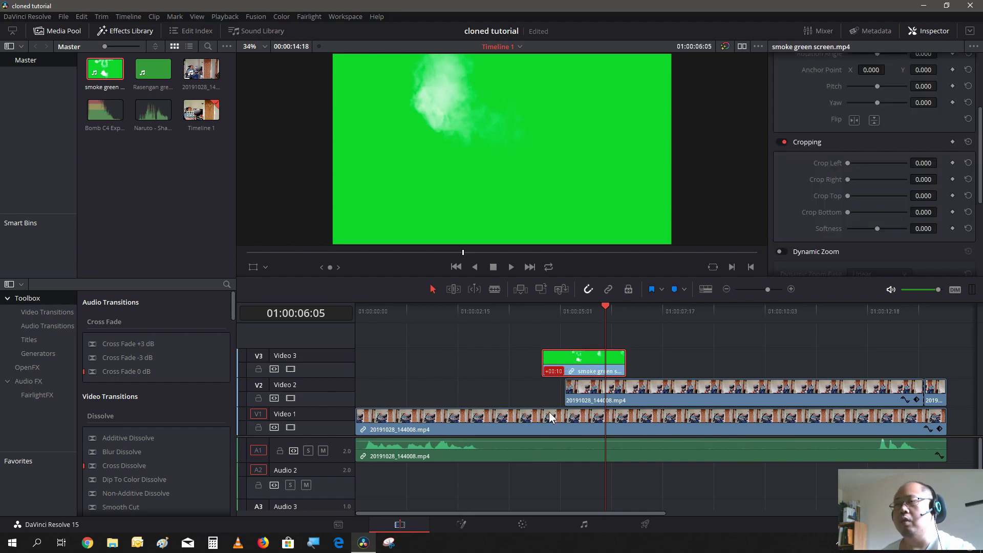
{"action": "left_click", "coordinate": [528, 525]}
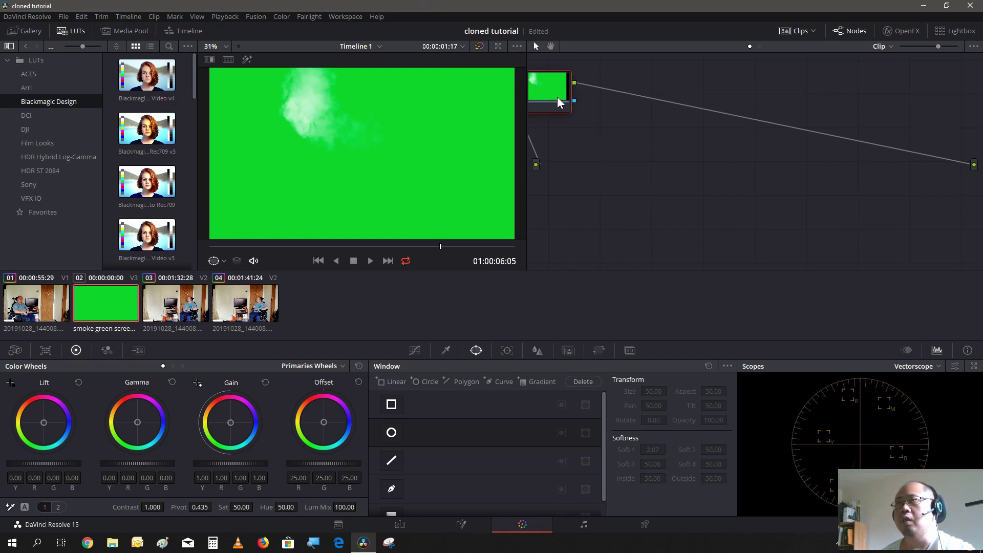
{"action": "left_click_drag", "start_coordinate": [555, 92], "coordinate": [637, 155]}
{"action": "right_click", "coordinate": [716, 178]}
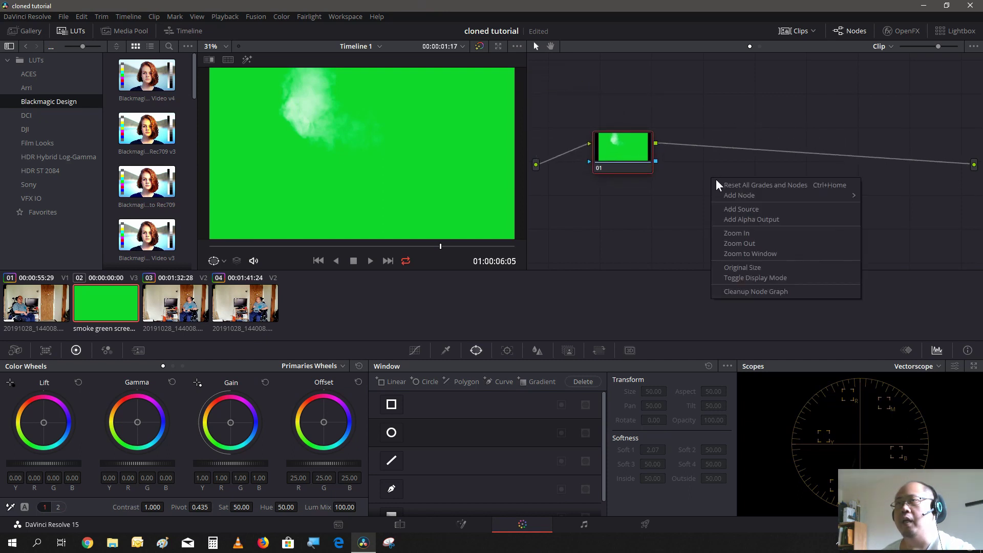
{"action": "left_click", "coordinate": [735, 220]}
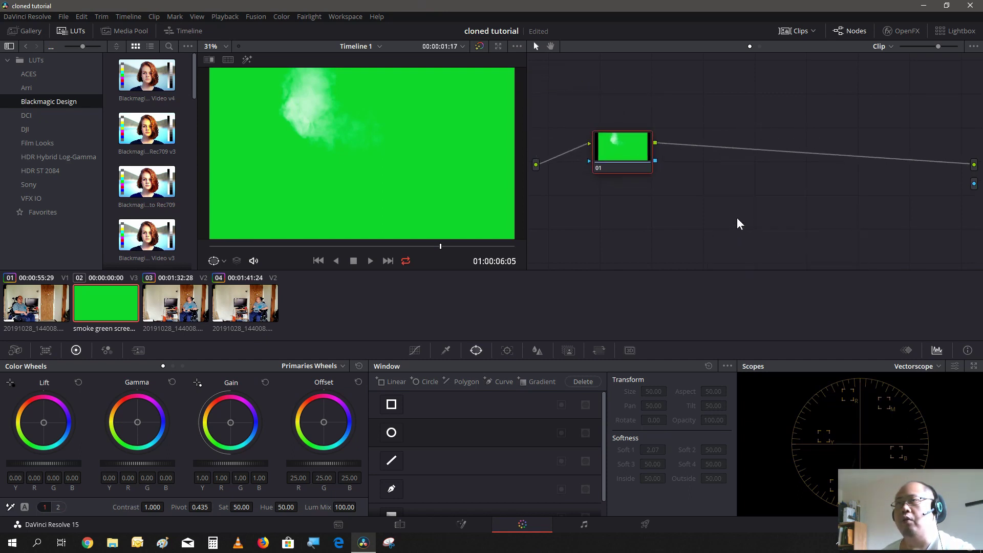
{"action": "left_click_drag", "start_coordinate": [973, 184], "coordinate": [655, 161]}
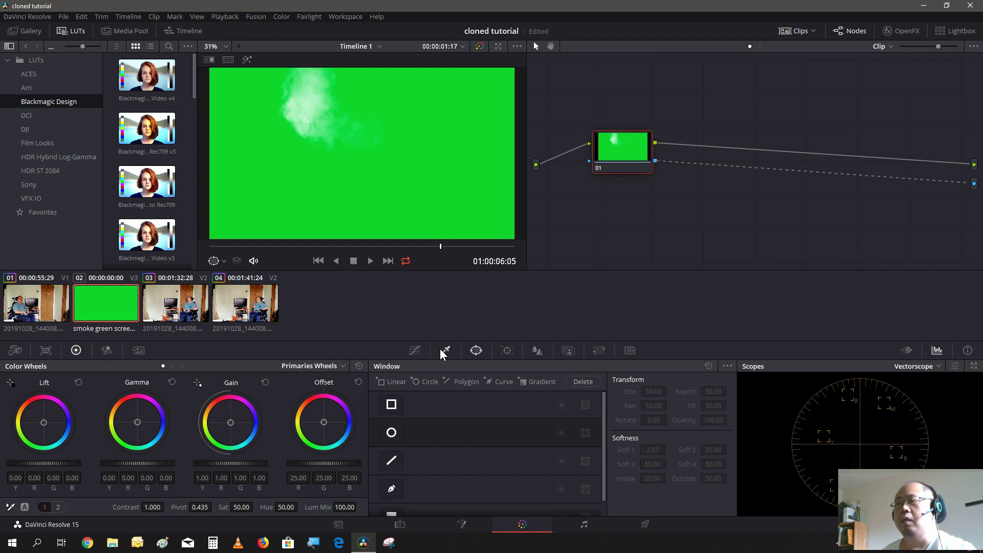
- Key out the smoke clip's green background with the 3D qualifier, invert the selection, enable Despill and play back the result
{"action": "left_click", "coordinate": [443, 349]}
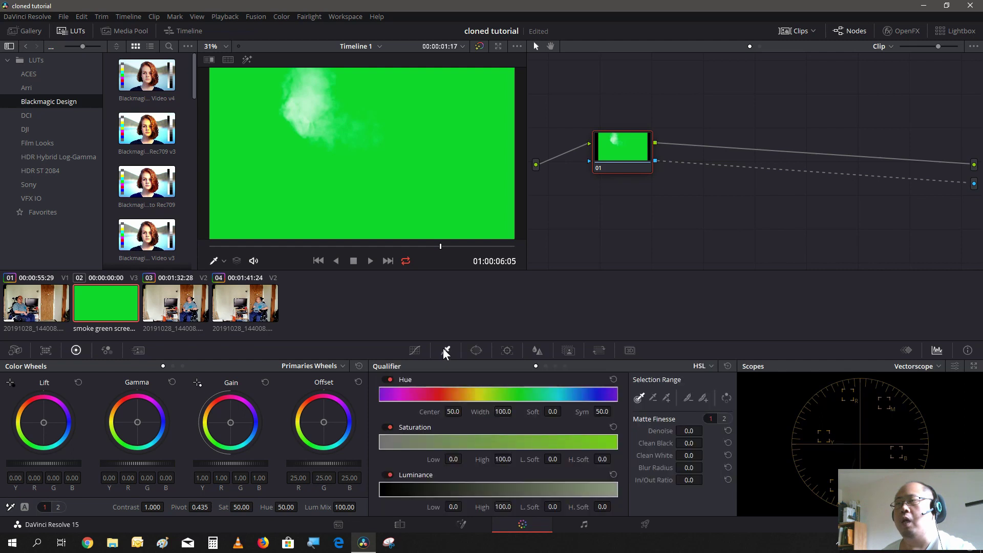
{"action": "left_click", "coordinate": [565, 366]}
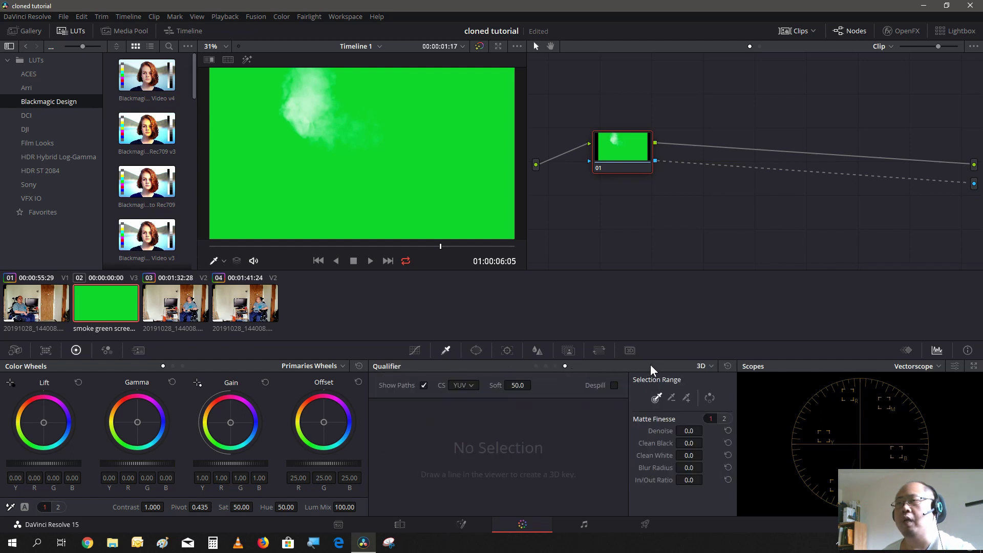
{"action": "left_click_drag", "start_coordinate": [444, 152], "coordinate": [497, 191]}
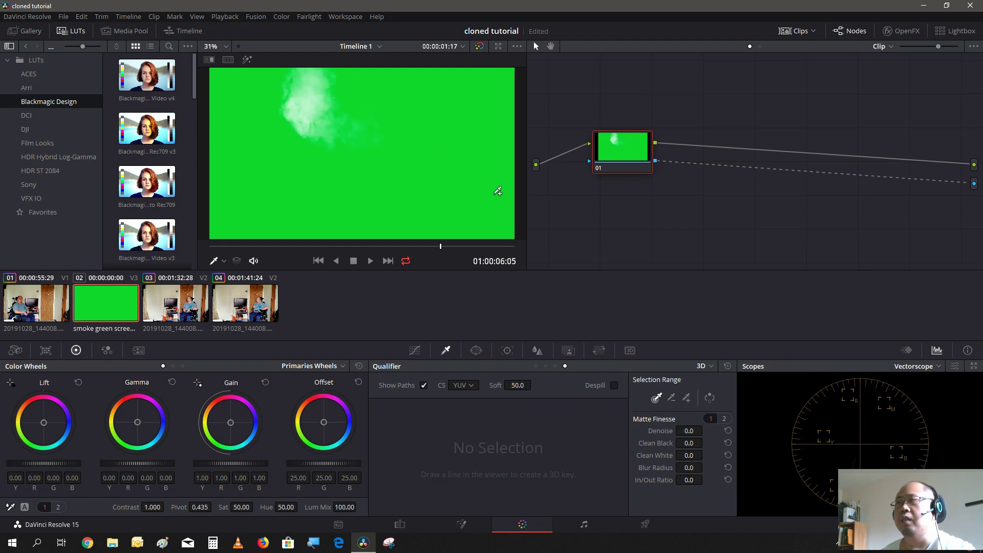
{"action": "left_click", "coordinate": [709, 399]}
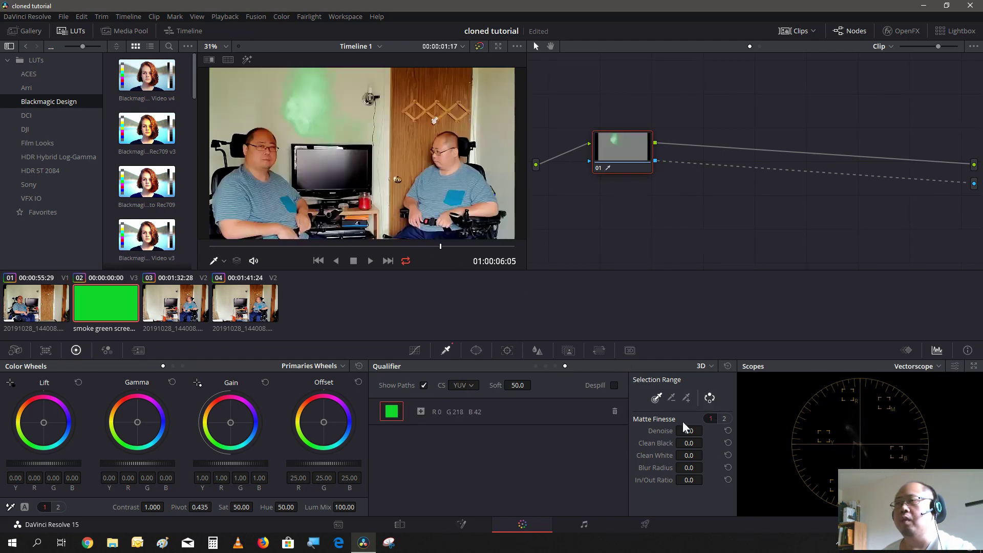
{"action": "left_click", "coordinate": [613, 386]}
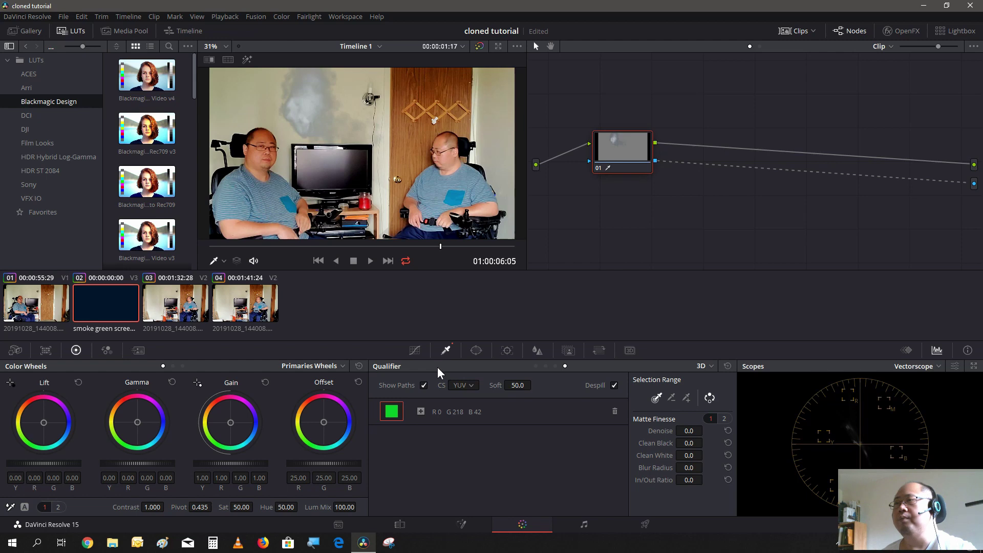
{"action": "left_click", "coordinate": [369, 261]}
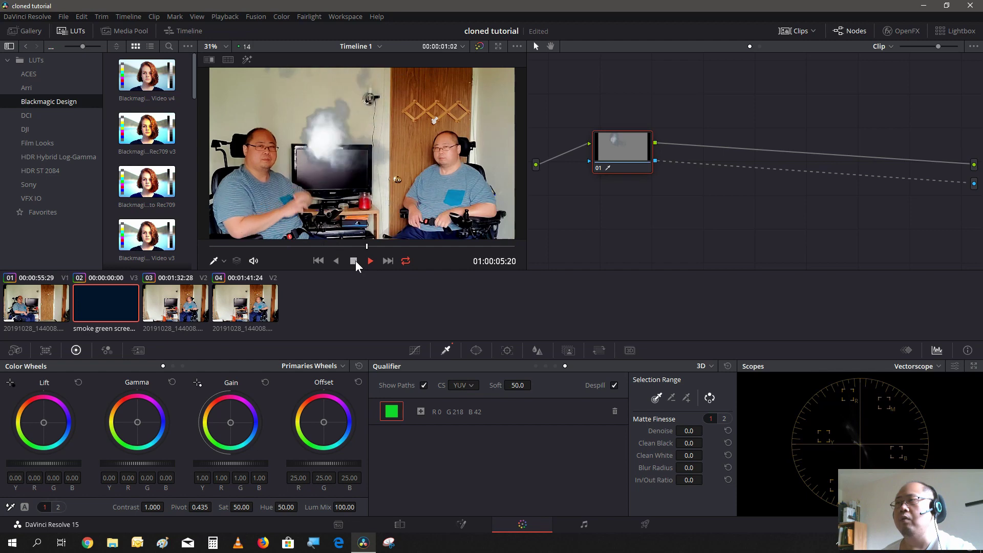
{"action": "left_click", "coordinate": [356, 260]}
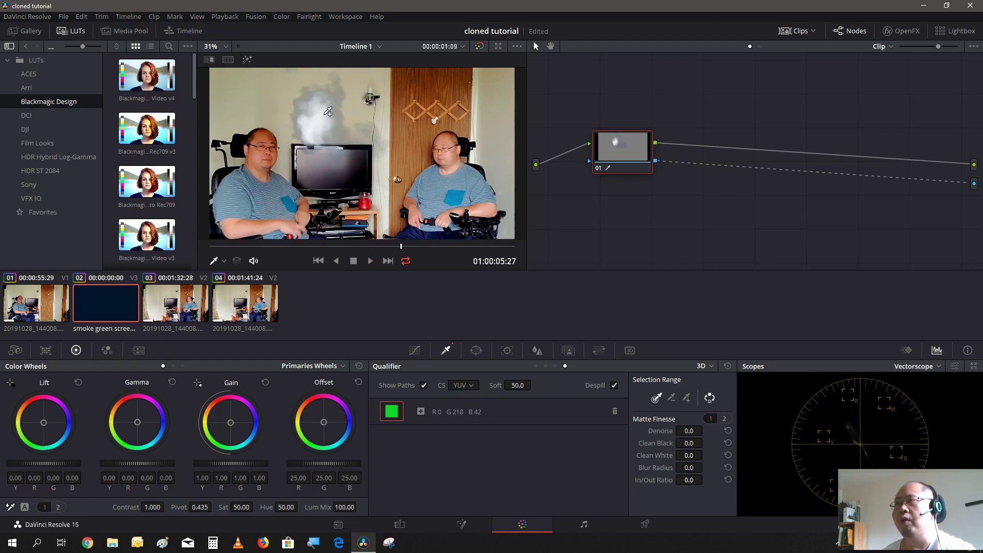
- Add a linear window to the smoke node, extend it to the frame's upper and lower edges and over the seated man beside the TV, and play it back
{"action": "left_click", "coordinate": [475, 350]}
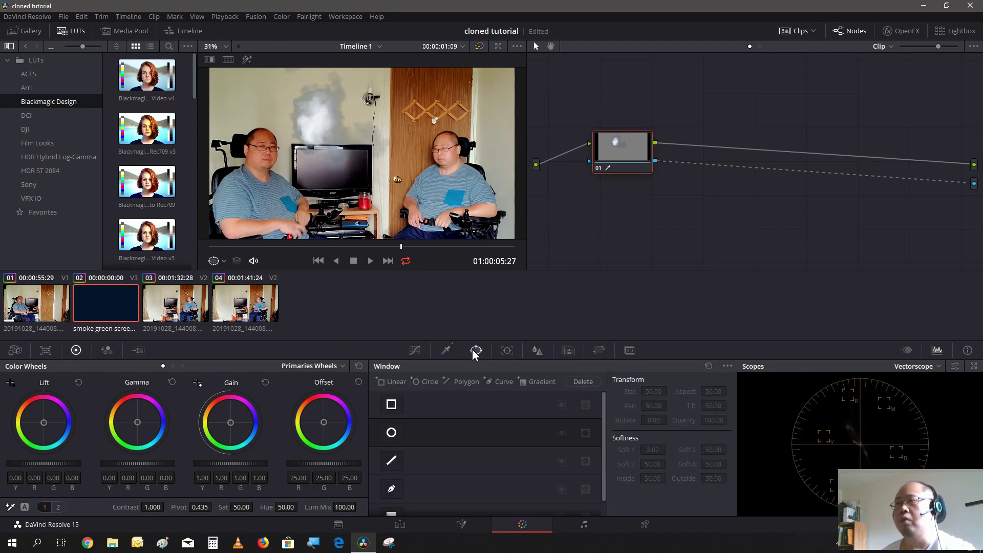
{"action": "left_click", "coordinate": [401, 404]}
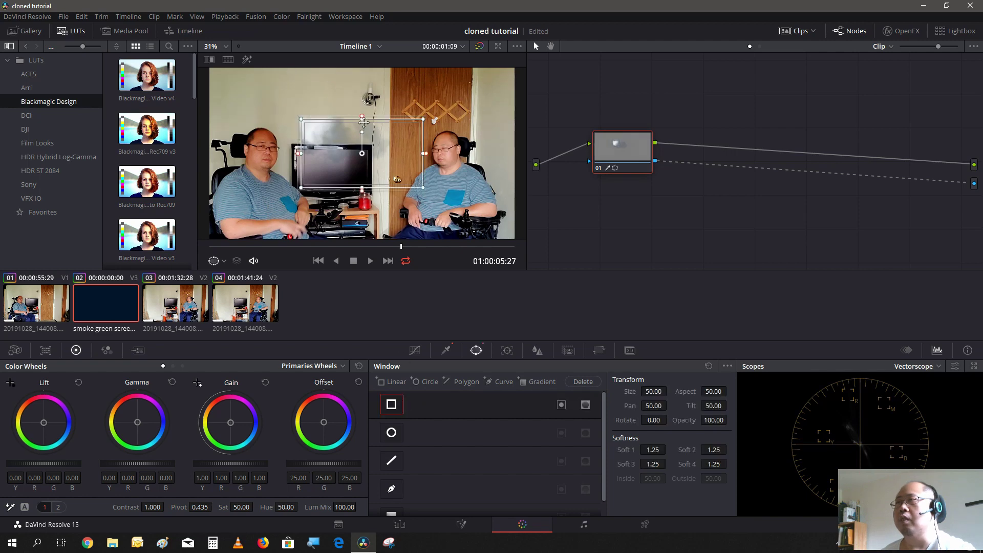
{"action": "left_click_drag", "start_coordinate": [363, 119], "coordinate": [364, 65]}
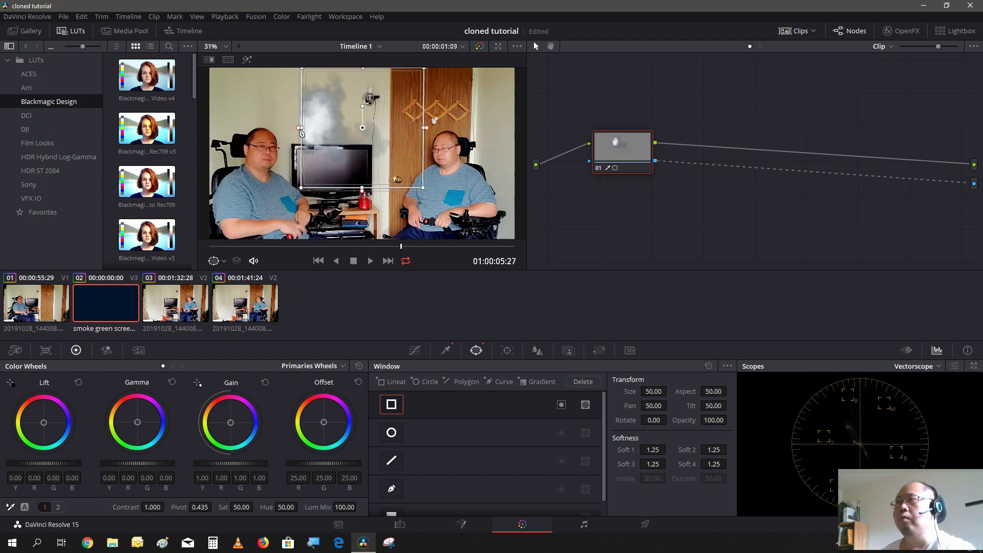
{"action": "left_click_drag", "start_coordinate": [300, 128], "coordinate": [257, 123]}
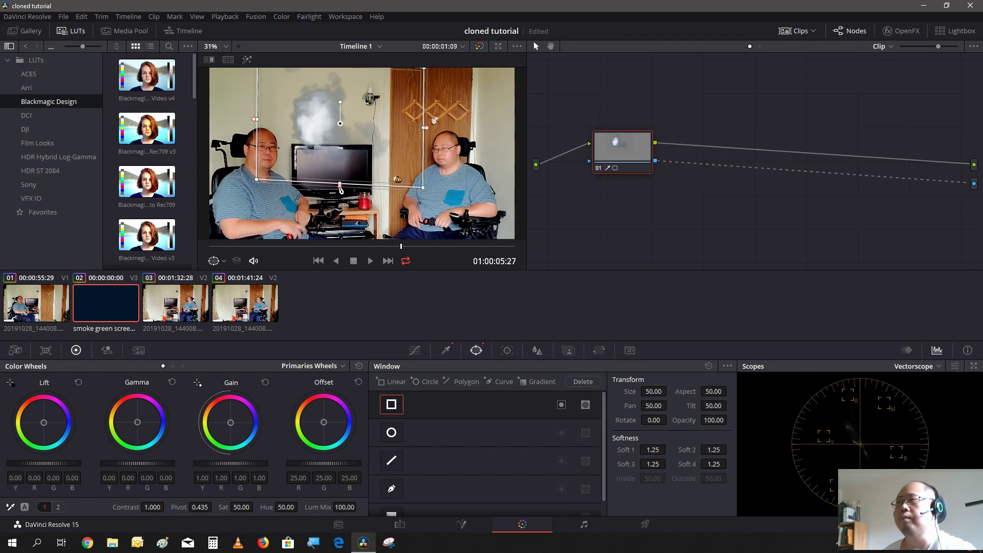
{"action": "left_click_drag", "start_coordinate": [341, 186], "coordinate": [342, 258]}
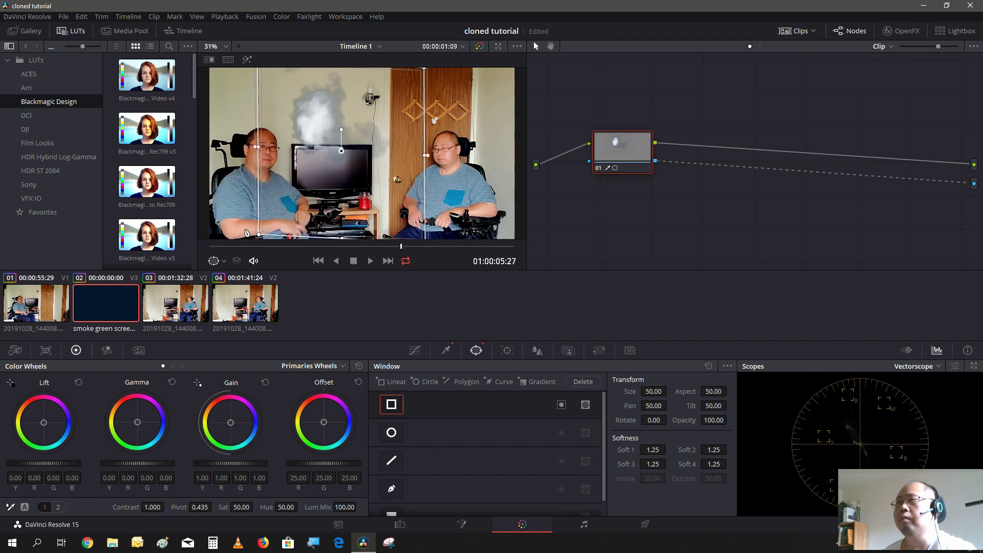
{"action": "left_click_drag", "start_coordinate": [259, 237], "coordinate": [259, 247]}
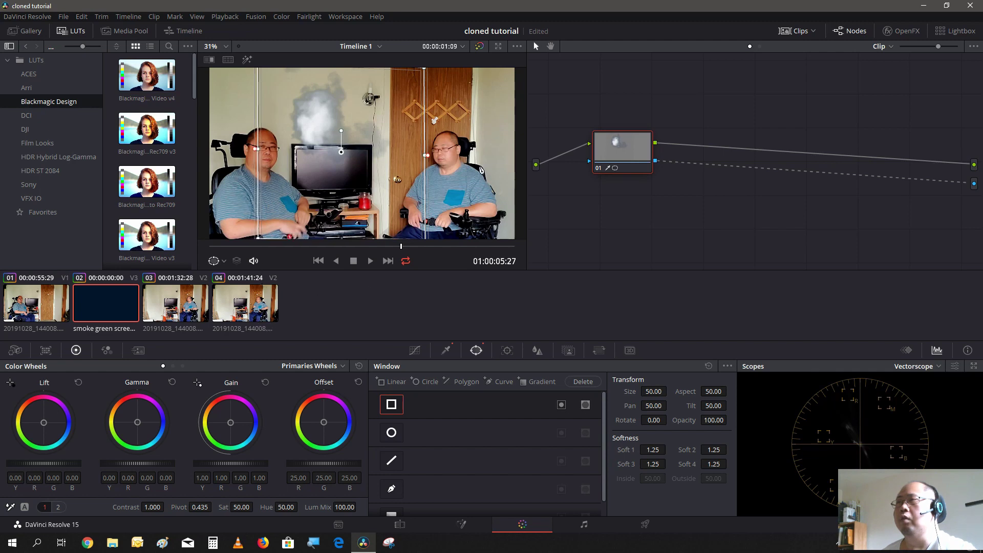
{"action": "left_click", "coordinate": [370, 261]}
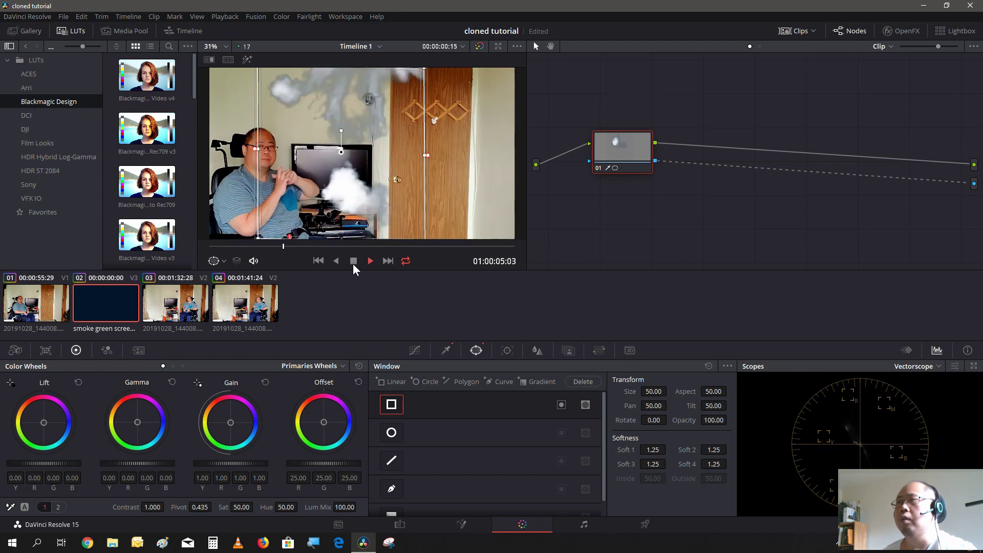
{"action": "left_click", "coordinate": [350, 261]}
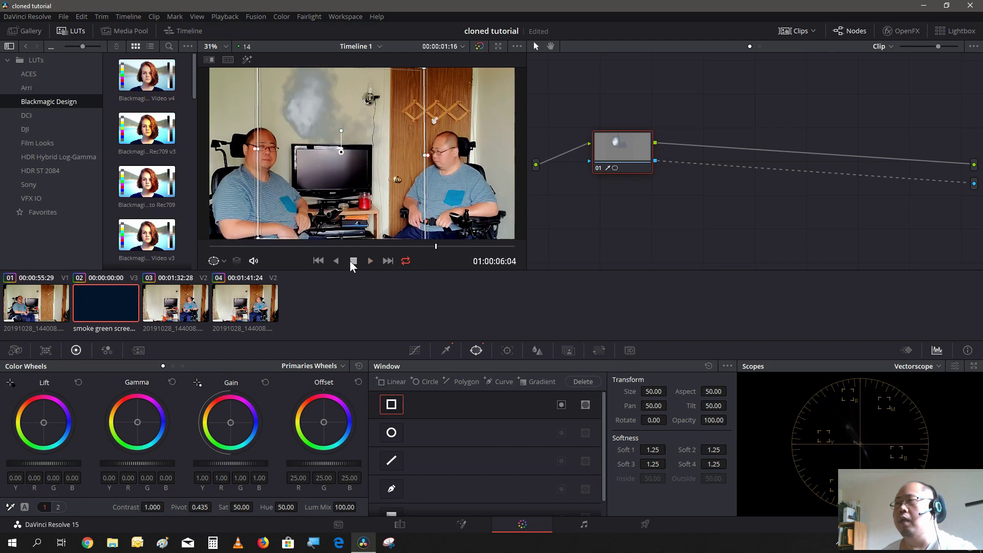
- On the Edit page, set the smoke clip's Position X to 496 to move the smoke over the man by the door
{"action": "left_click", "coordinate": [400, 525]}
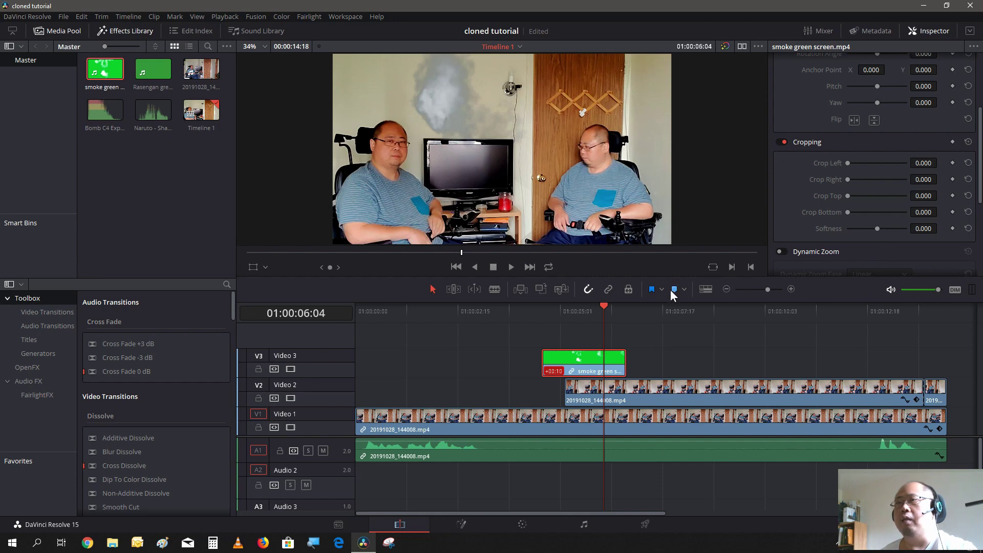
{"action": "scroll", "coordinate": [950, 101], "scroll_direction": "up", "scroll_amount": 3}
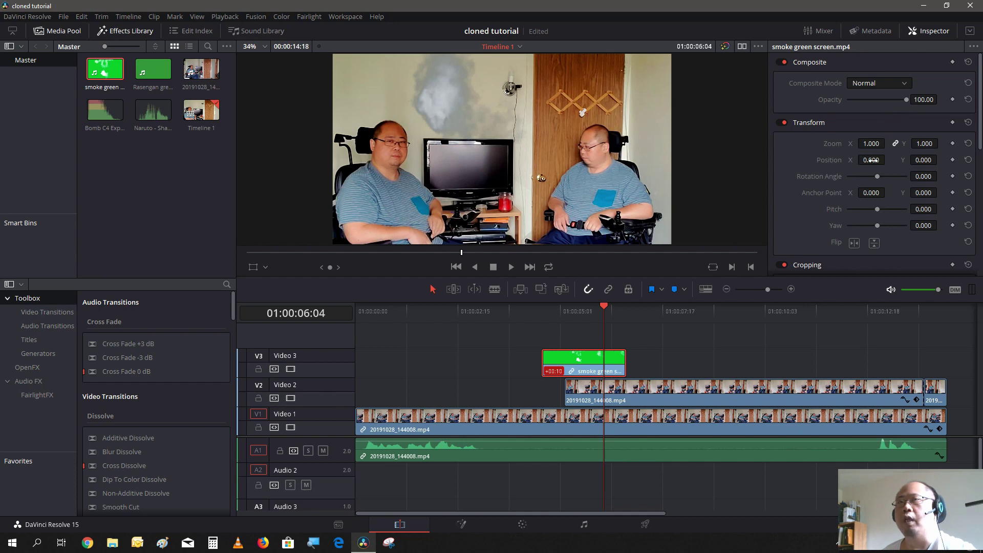
{"action": "left_click_drag", "start_coordinate": [863, 159], "coordinate": [889, 160]}
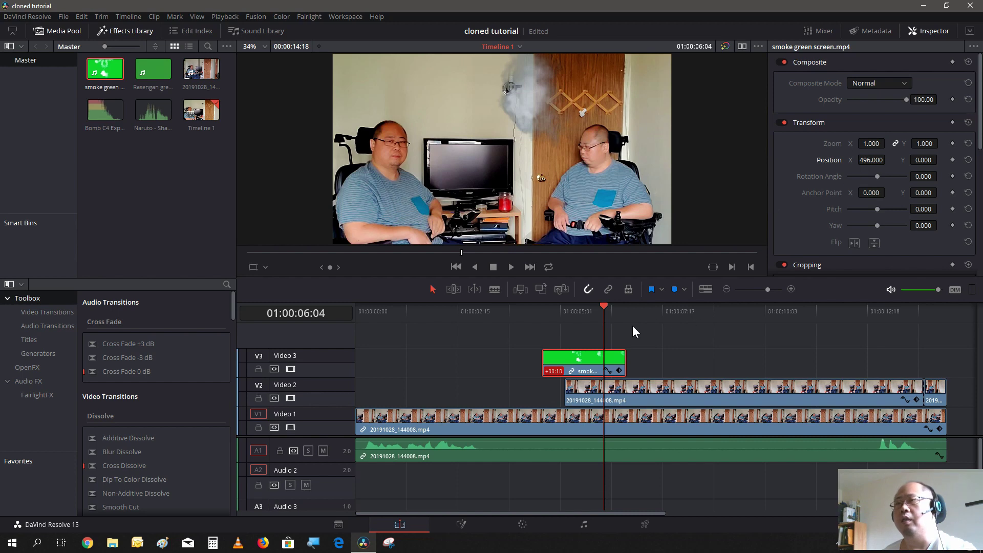
- Play the smoke effect from 01:00:04:18 through the clone's appearance and stop at 01:00:09:08
{"action": "left_click", "coordinate": [542, 310]}
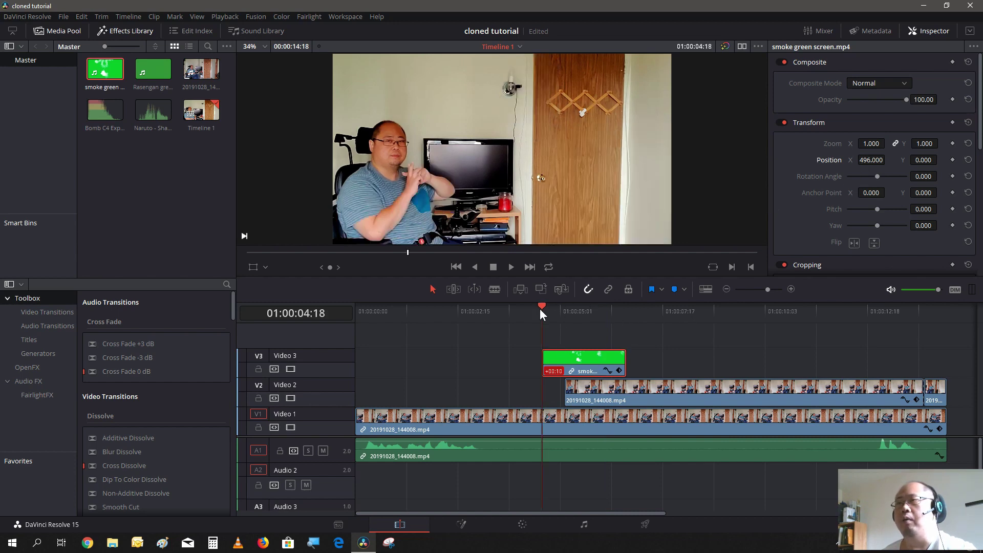
{"action": "left_click", "coordinate": [512, 267]}
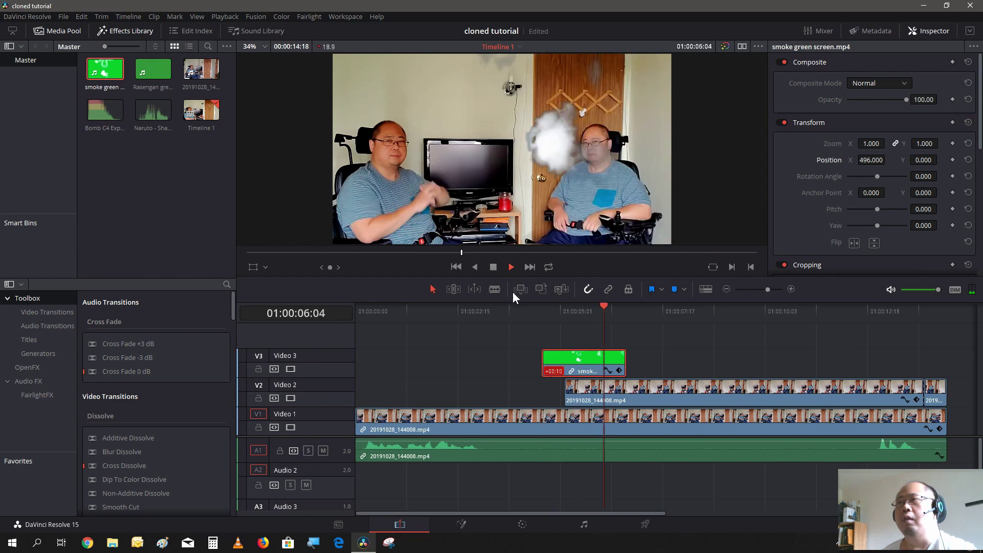
{"action": "left_click", "coordinate": [493, 266]}
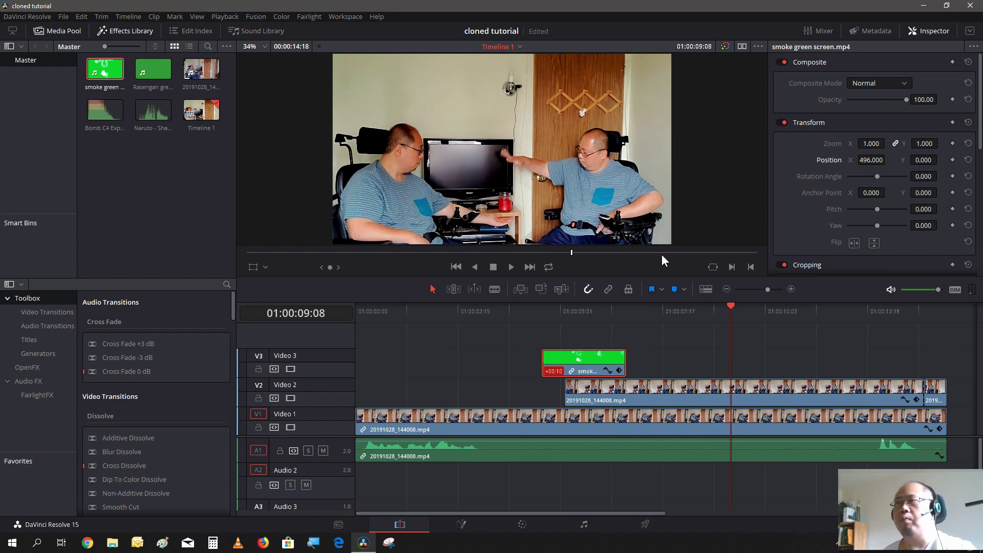